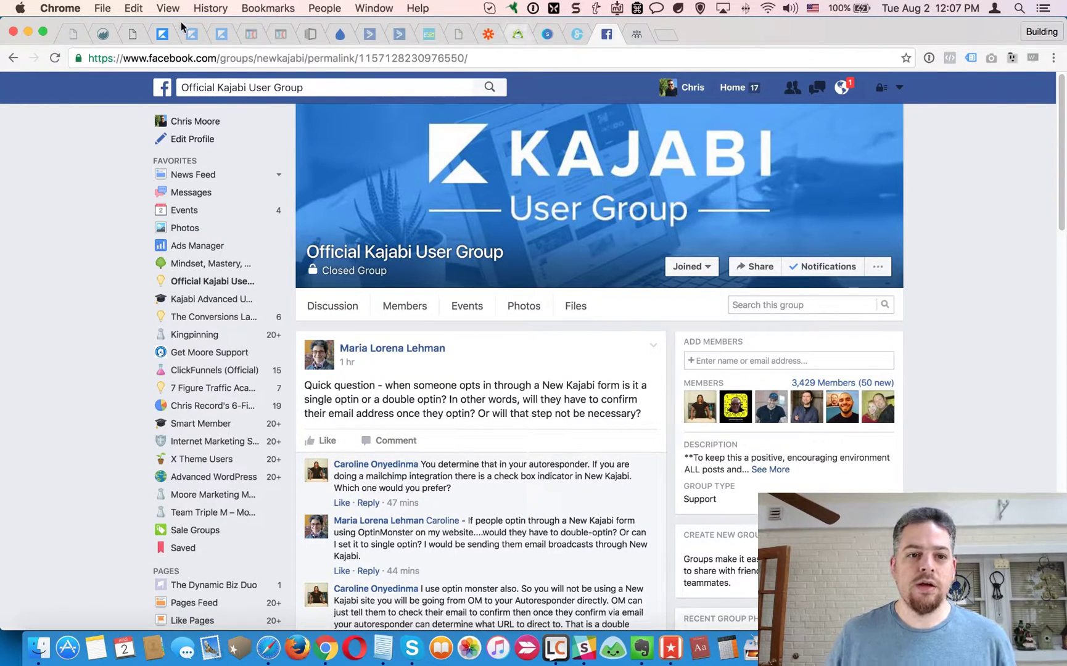
Switch from the Facebook group discussion to the Kajabi Opt-in Forms page.
left_click(161, 36)
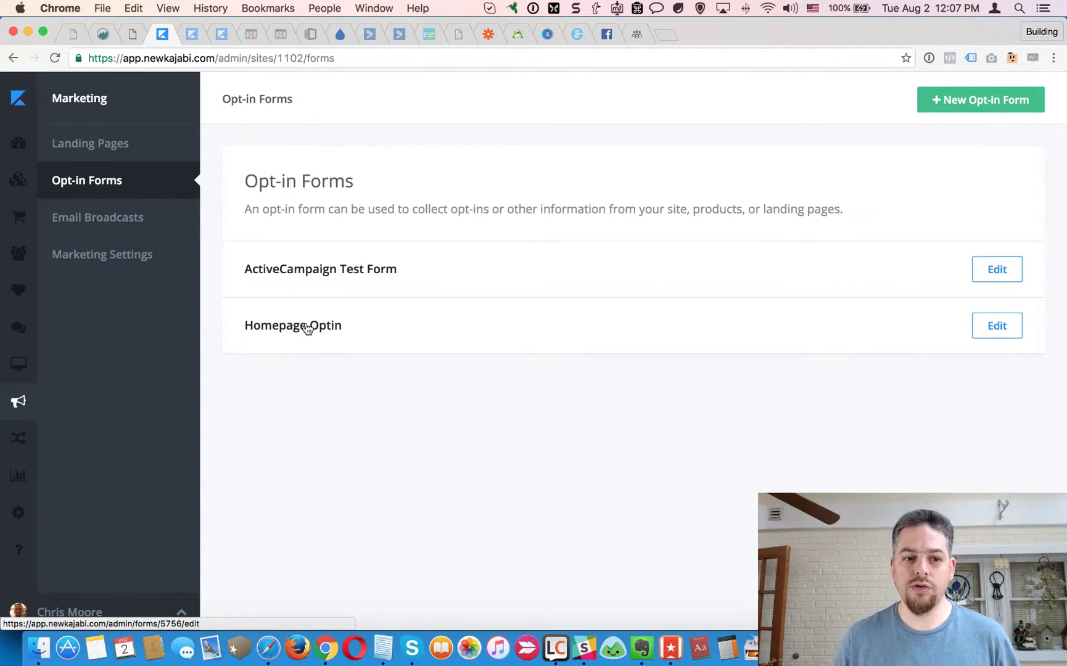
Open the Homepage Optin form, reselecting Homepage Thank You as its thank-you page.
left_click(308, 328)
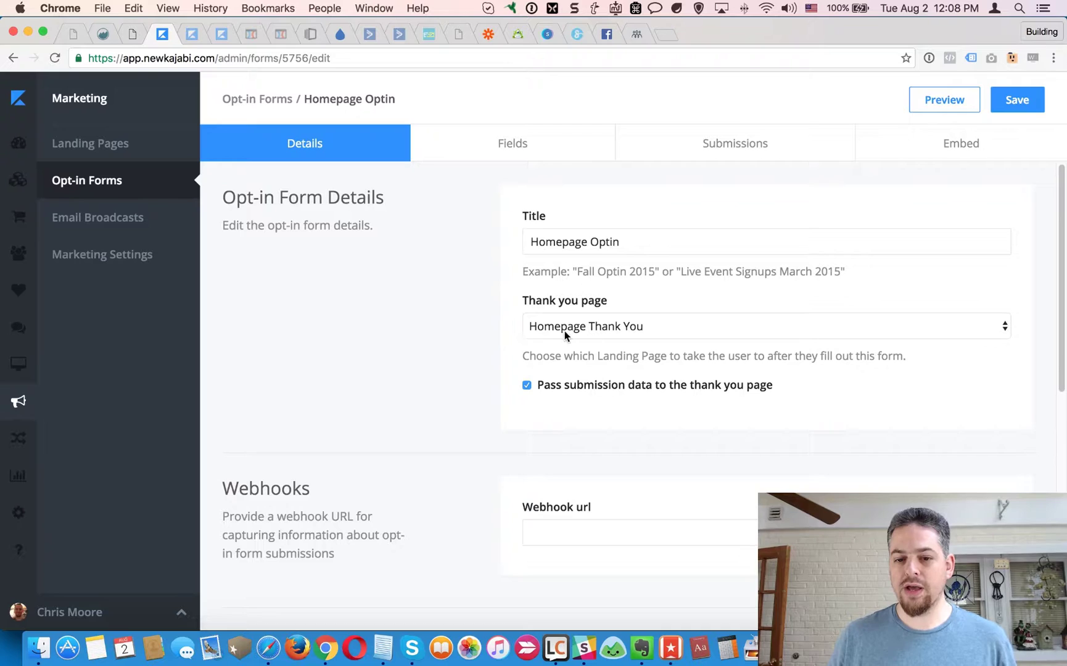
left_click(643, 327)
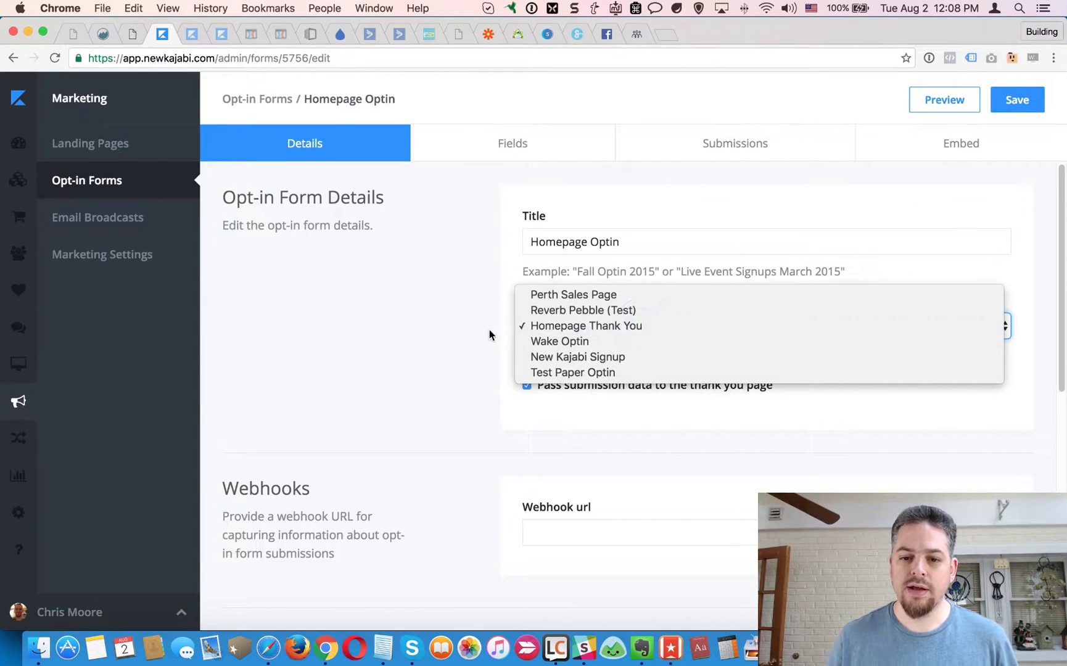
left_click(588, 325)
left_click(370, 326)
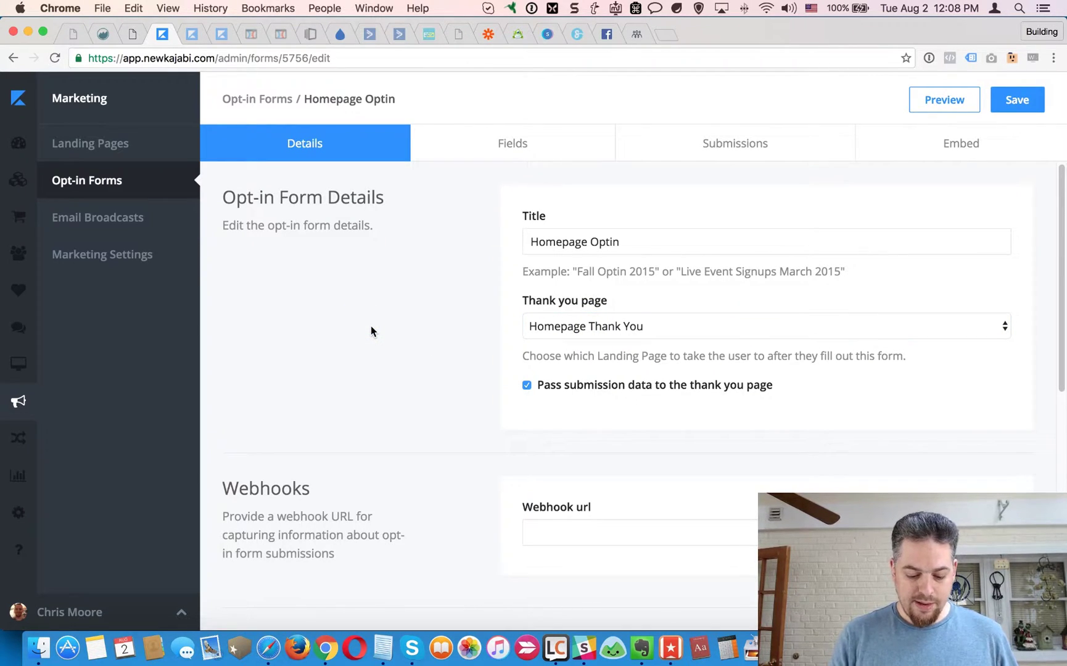
View the signup form on academy.fuyob.com in a private window, then return to Kajabi.
key("super+shift+n")
type("ac")
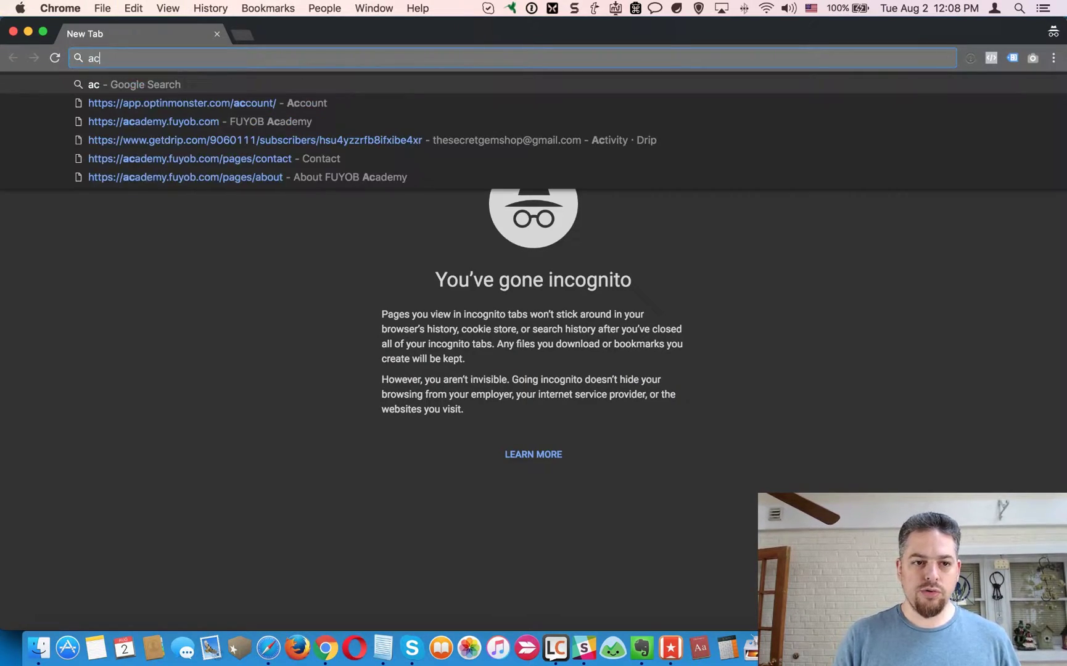
type("ademy.fuyob.com")
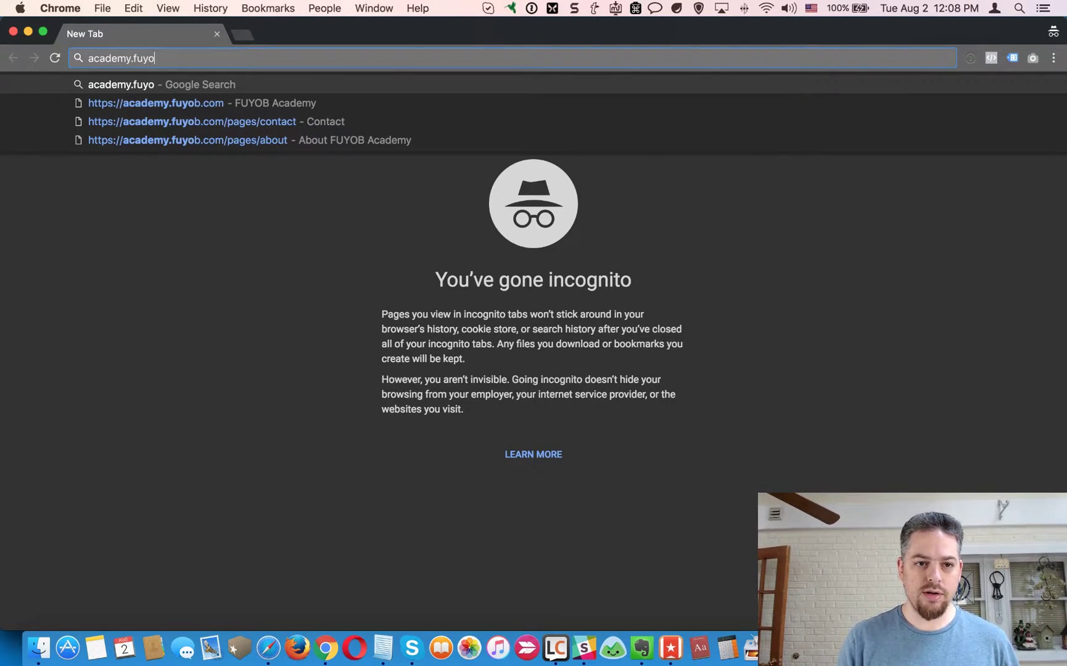
key("Return")
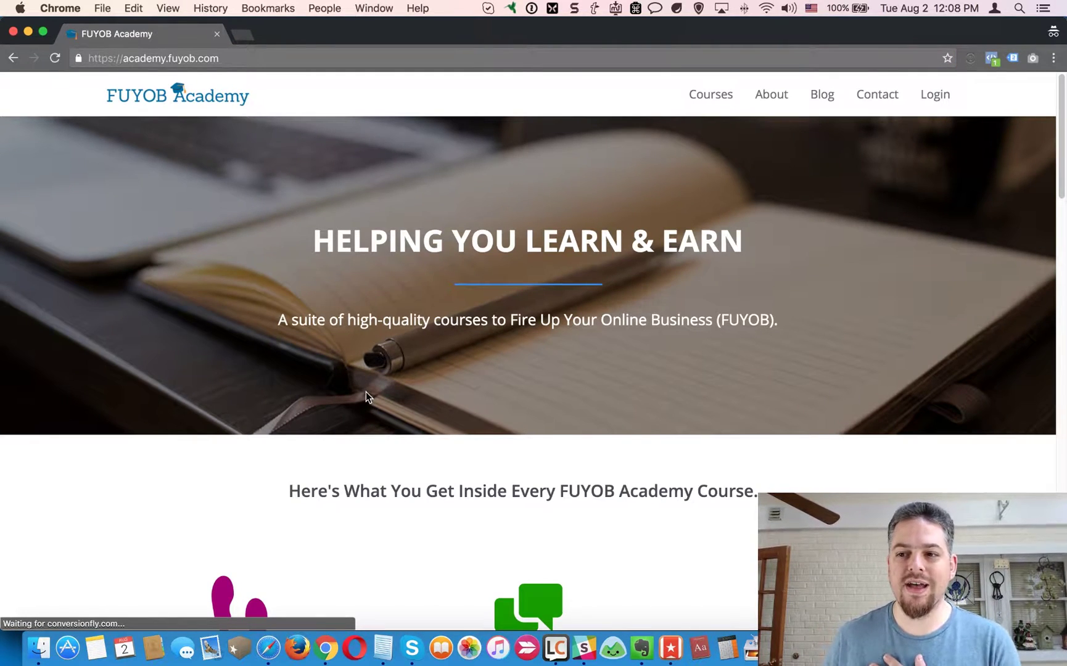
scroll(369, 398, "down", 5)
scroll(372, 400, "down", 10)
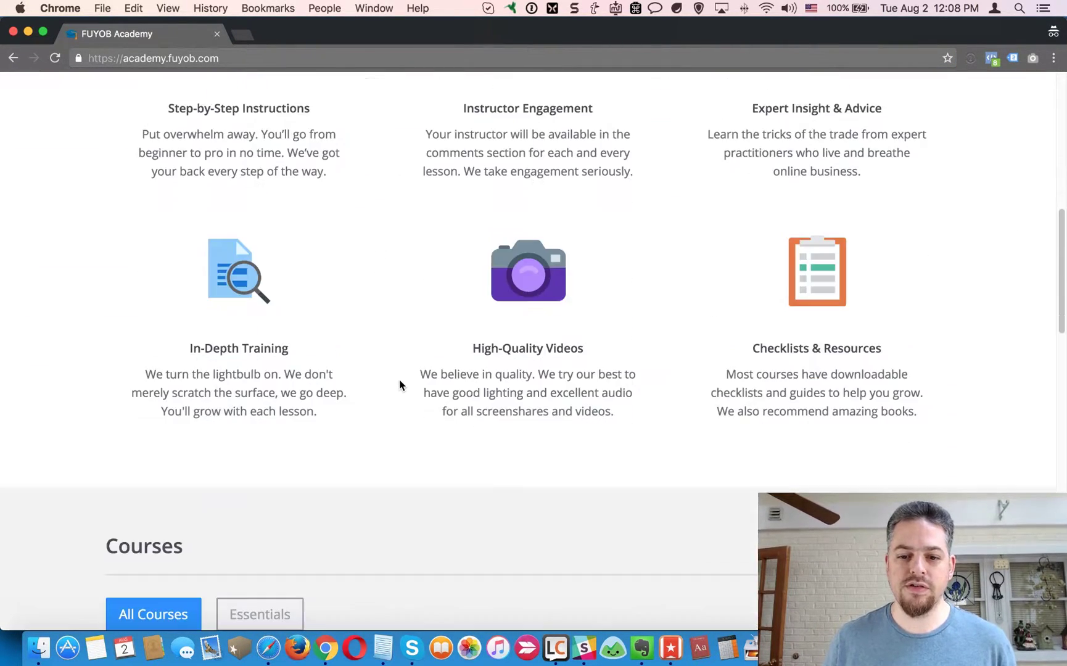
scroll(400, 382, "up", 15)
scroll(404, 379, "down", 15)
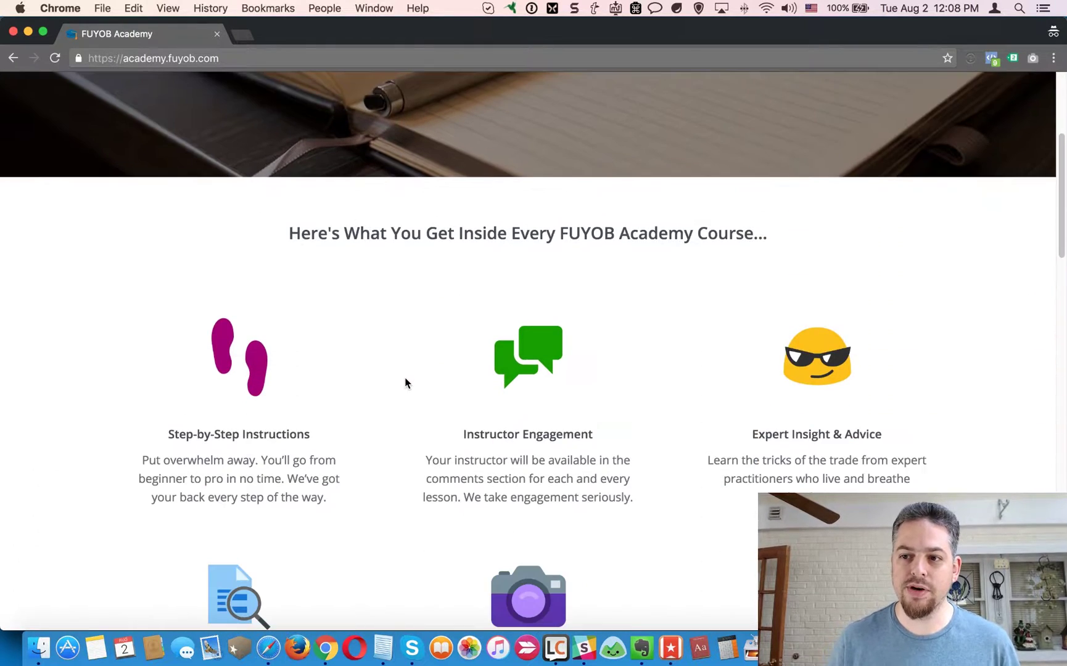
scroll(407, 380, "down", 15)
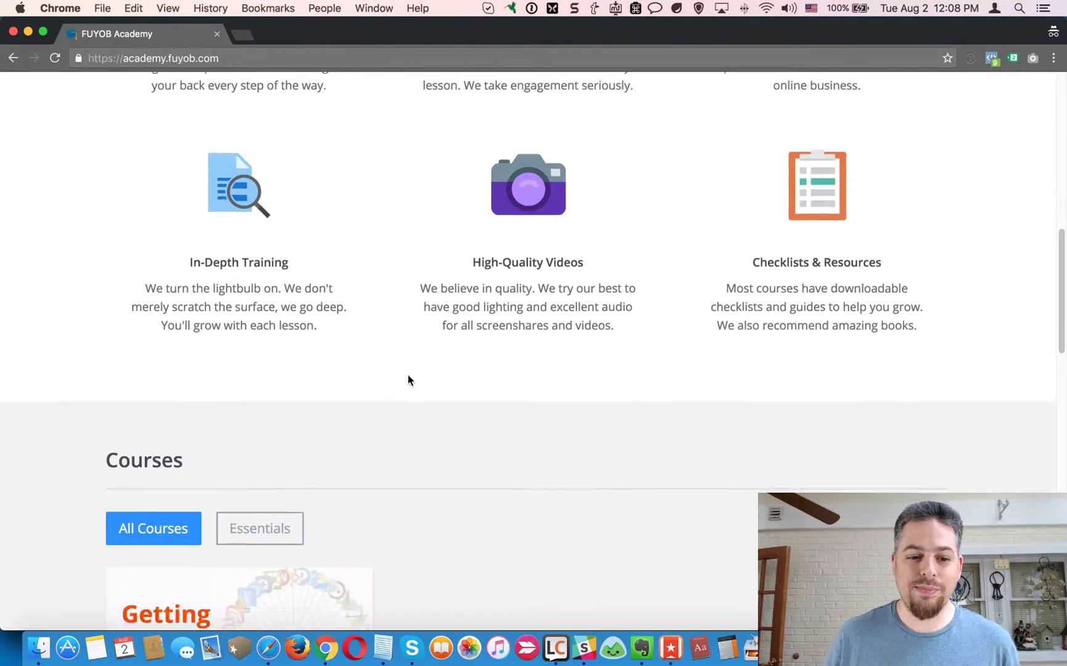
scroll(499, 378, "down", 12)
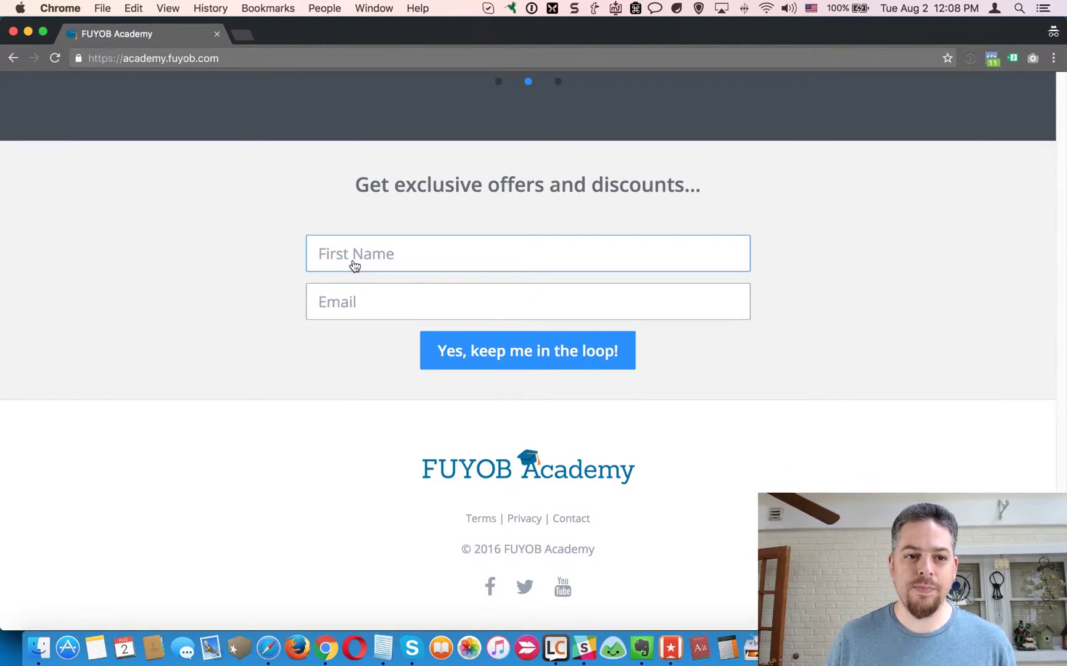
key("super+grave")
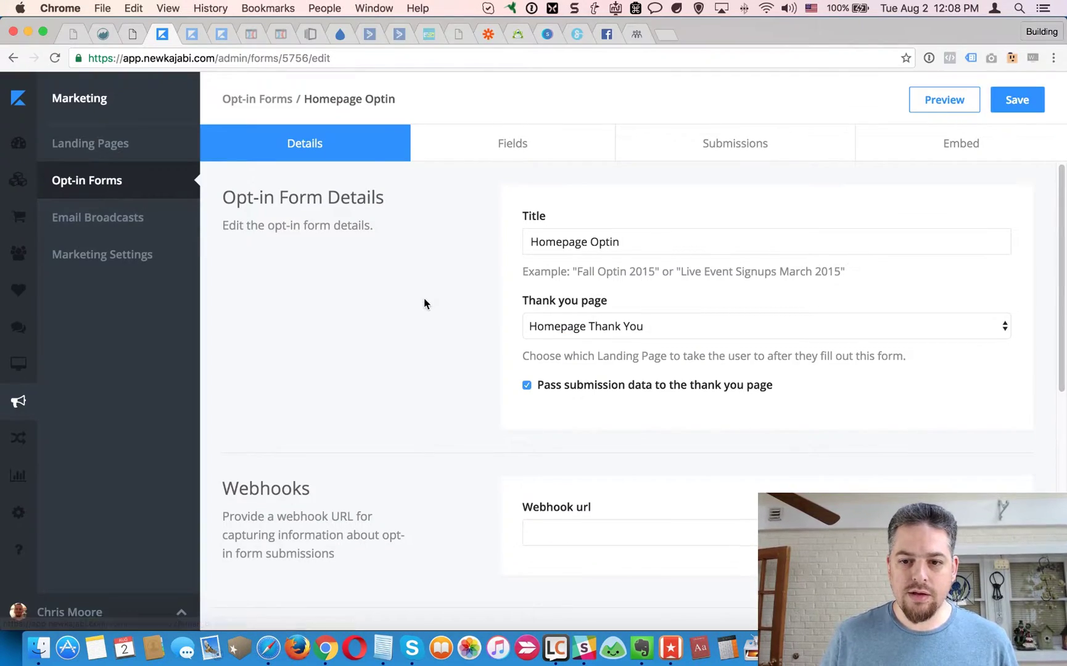
Show the Homepage Optin form's one-line embed script, then go back to the academy signup form.
left_click(994, 155)
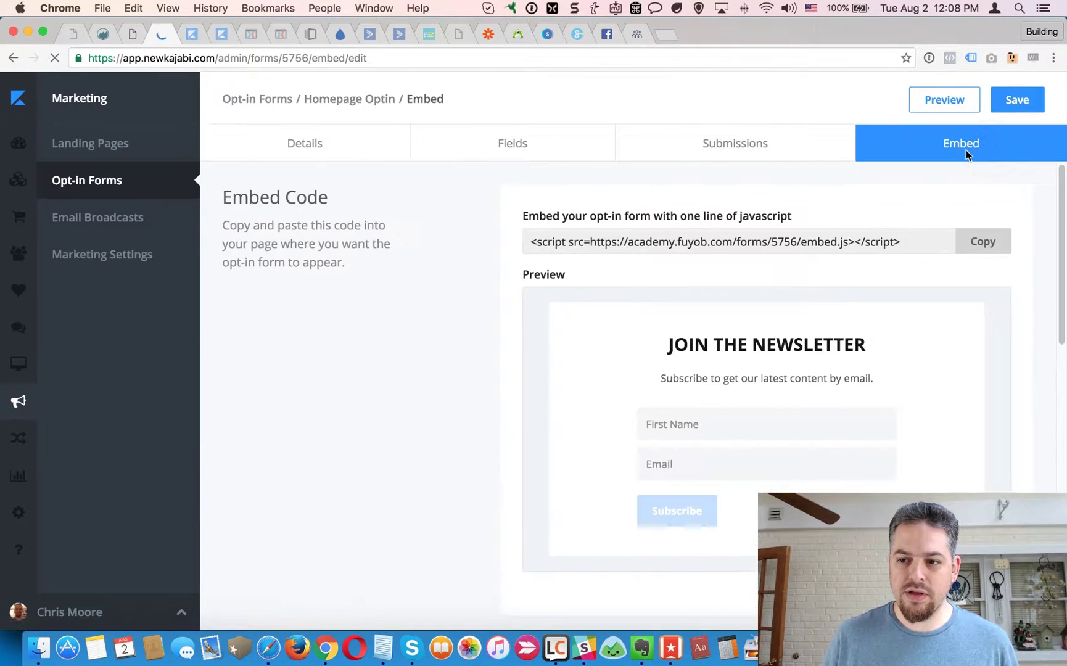
left_click(604, 245)
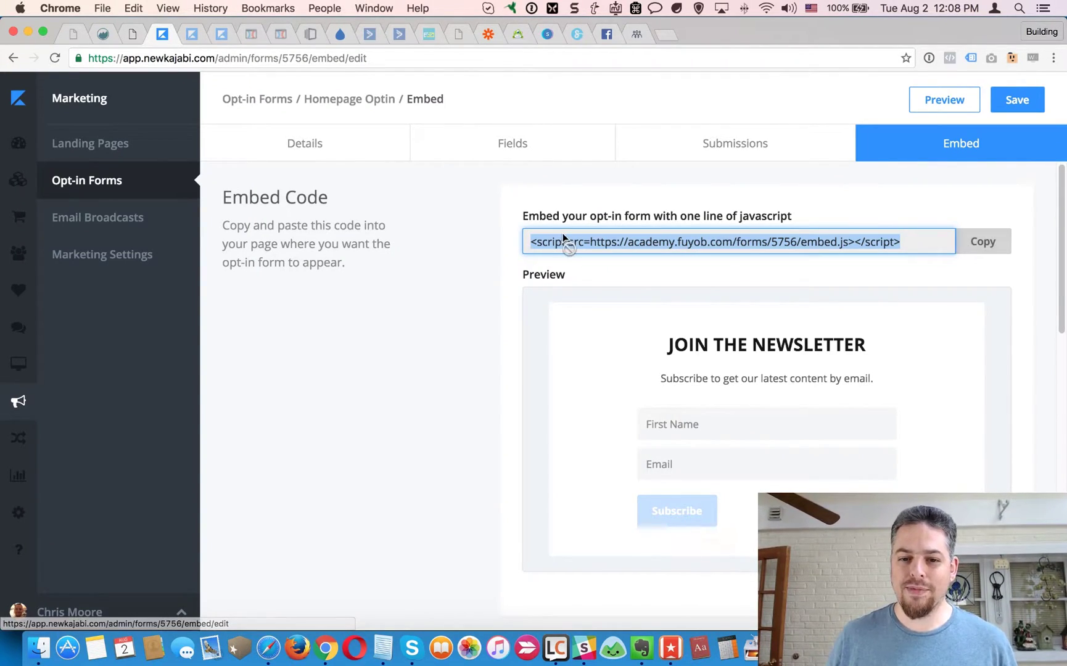
left_click(465, 299)
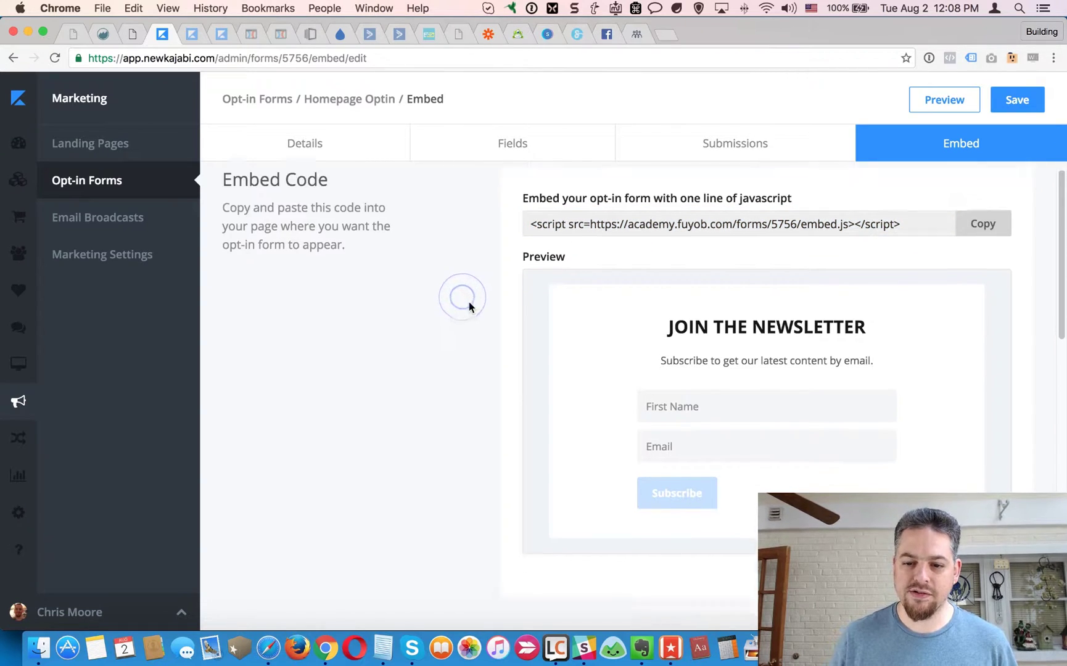
scroll(458, 302, "down", 10)
scroll(481, 339, "up", 10)
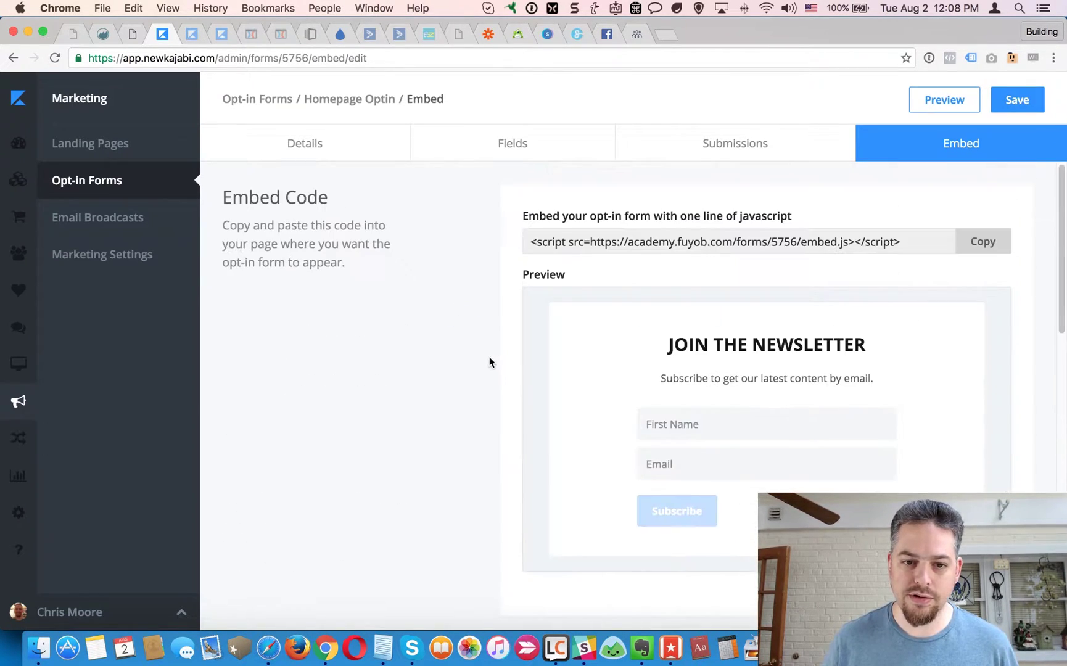
left_click(545, 252)
left_click(464, 304)
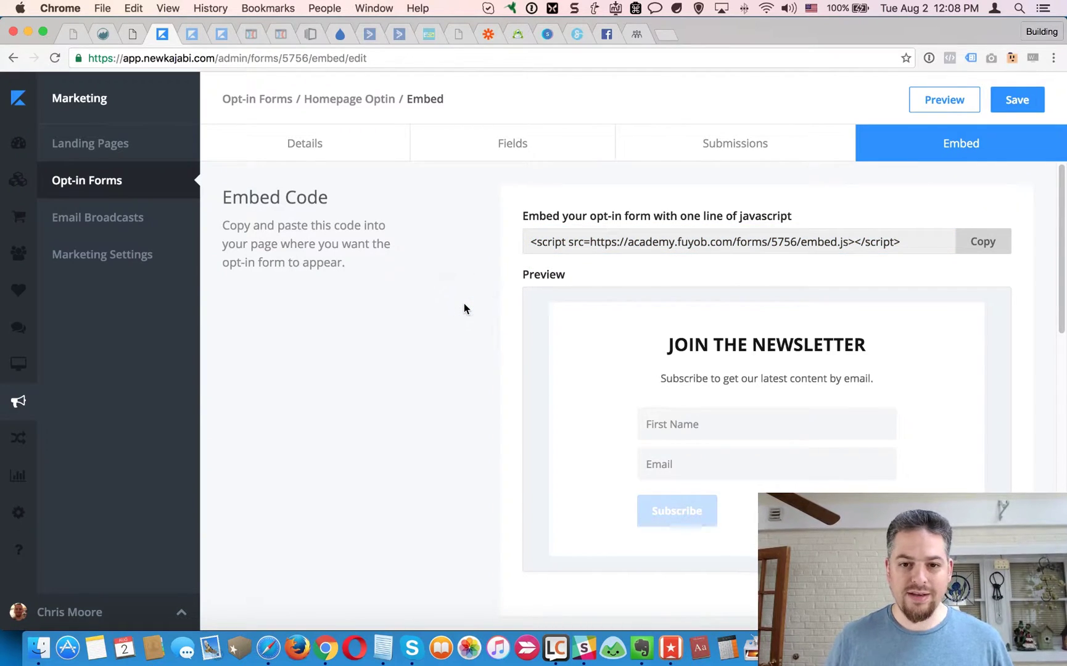
key("super+grave")
left_click(399, 251)
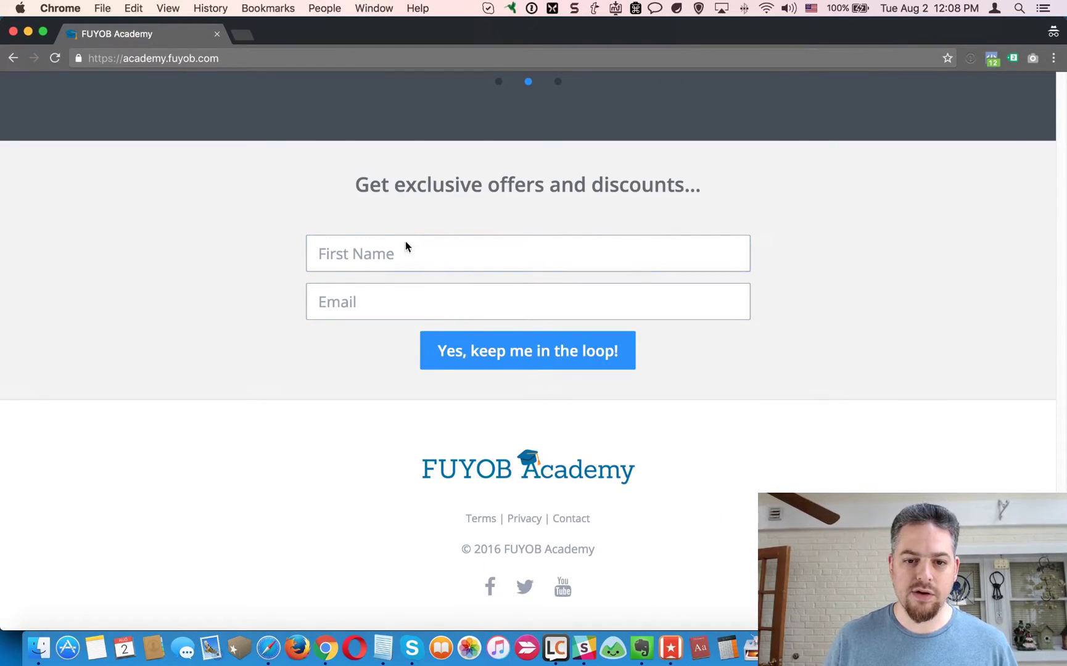
Inspect the First Name field in DevTools and copy the signup form element's HTML.
right_click(387, 254)
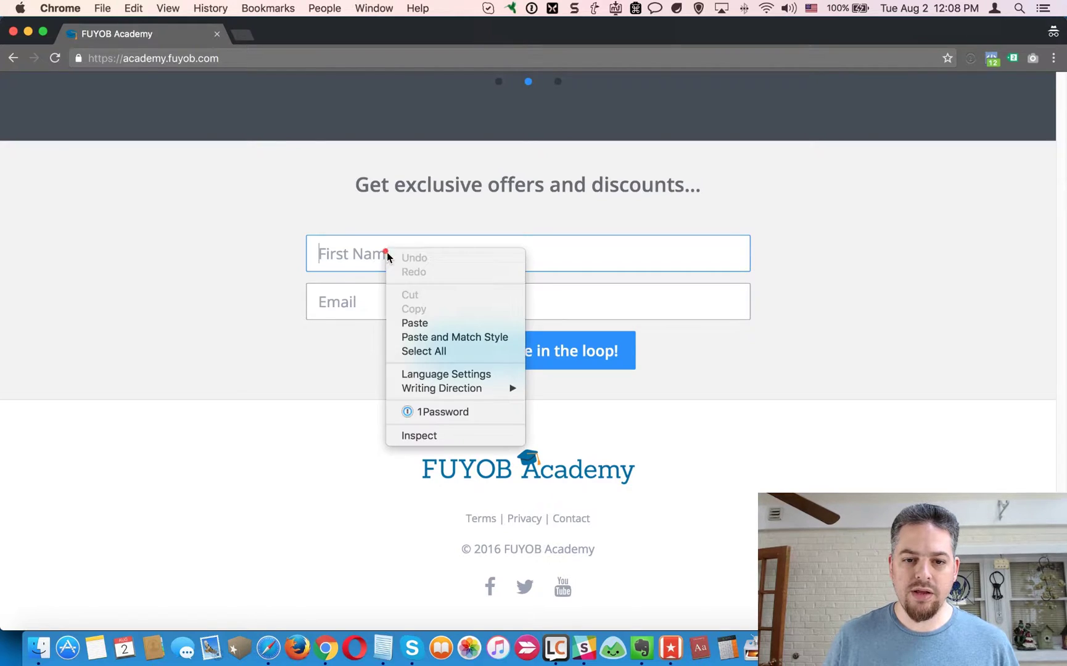
left_click(425, 435)
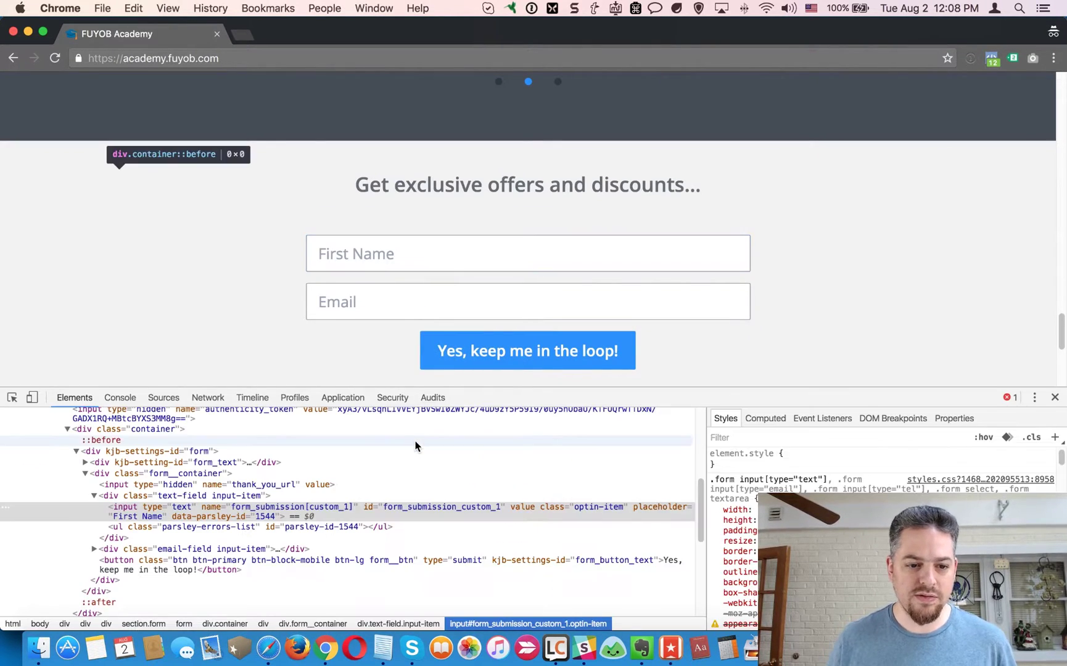
scroll(246, 553, "up", 2)
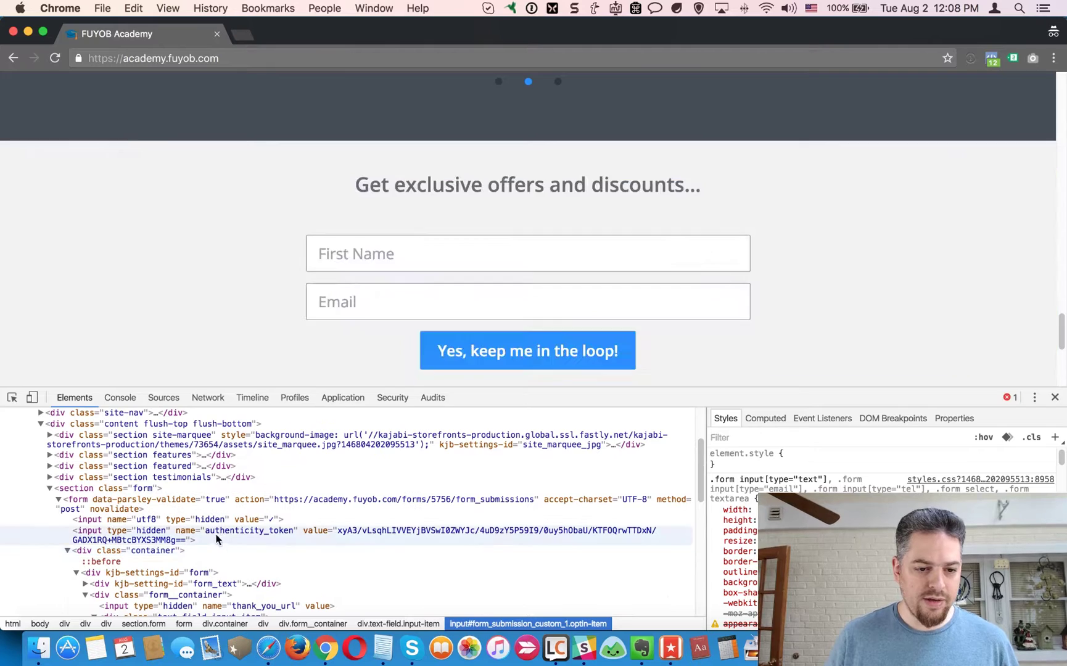
left_click(106, 507)
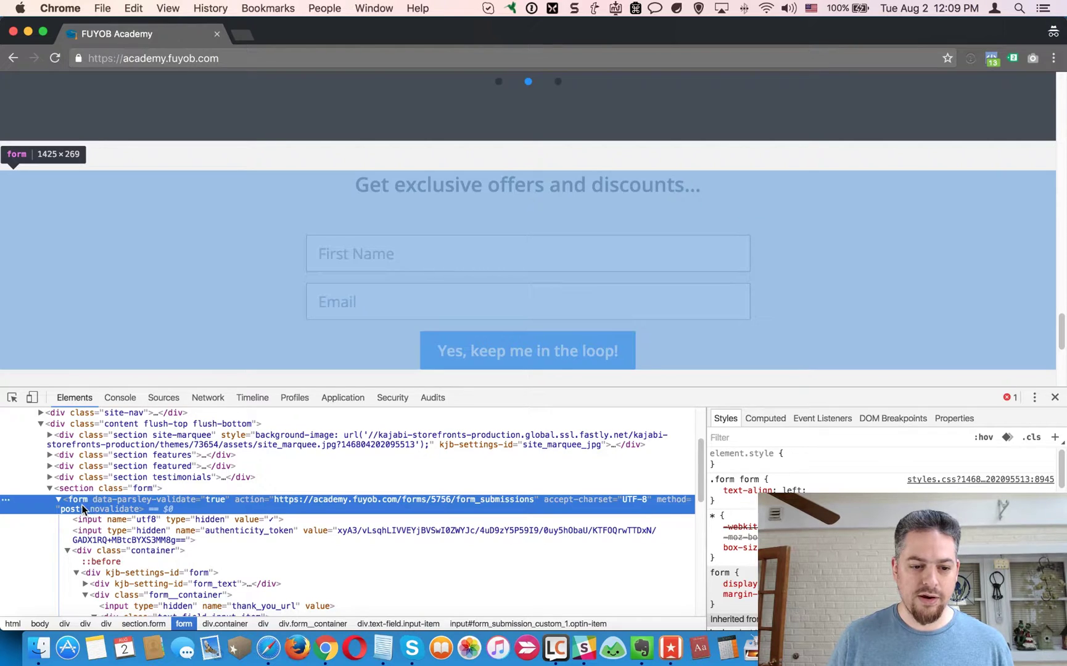
right_click(83, 508)
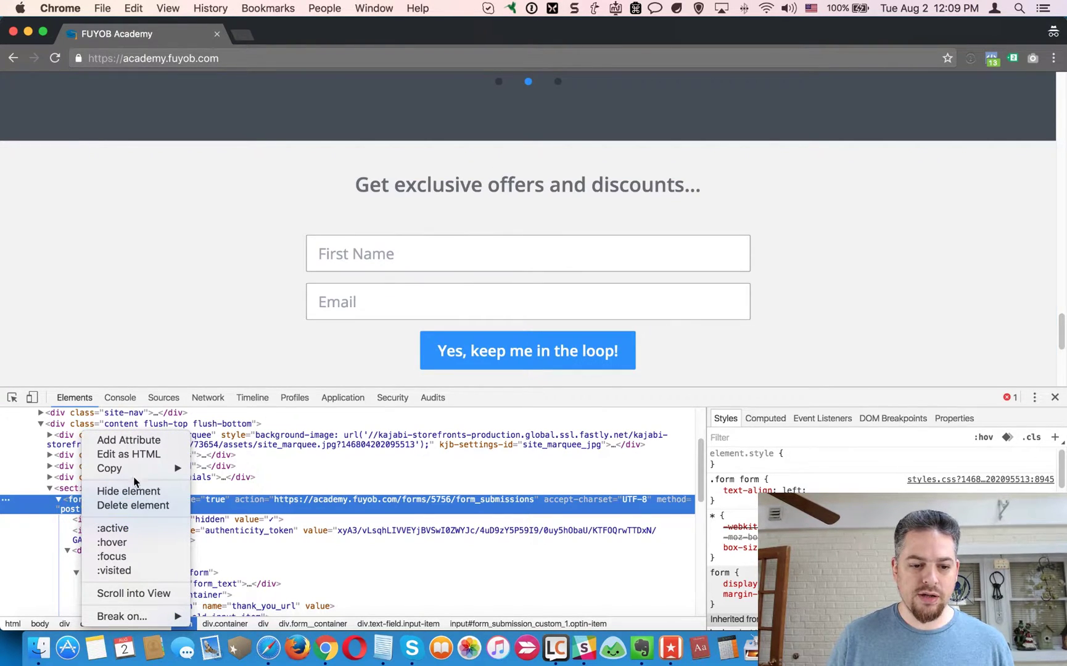
mouse_move(143, 471)
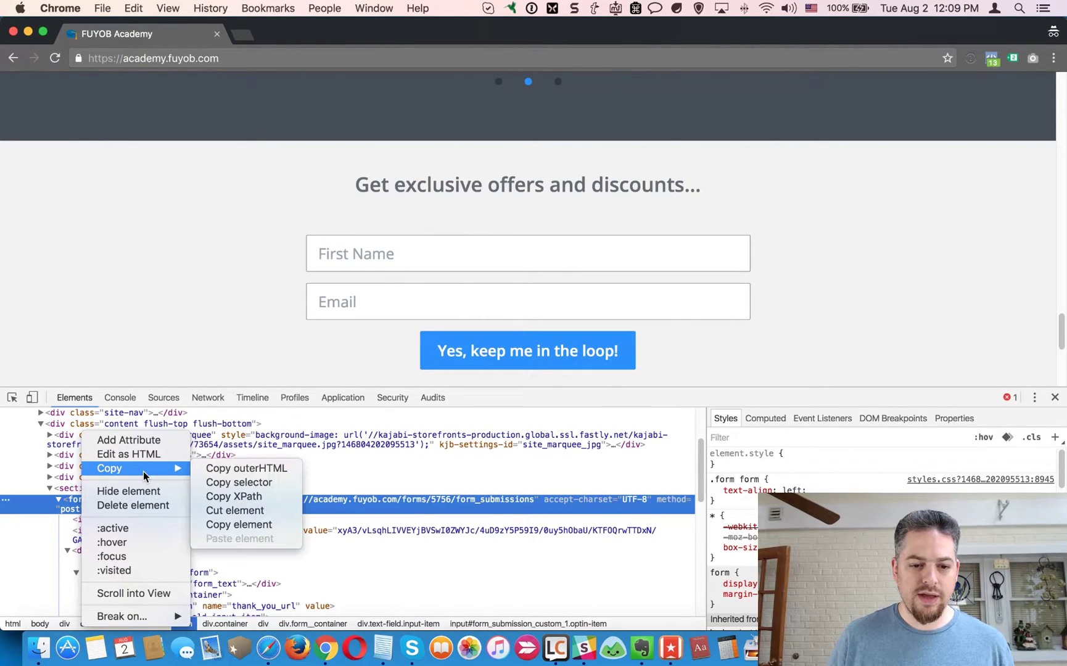
left_click(235, 524)
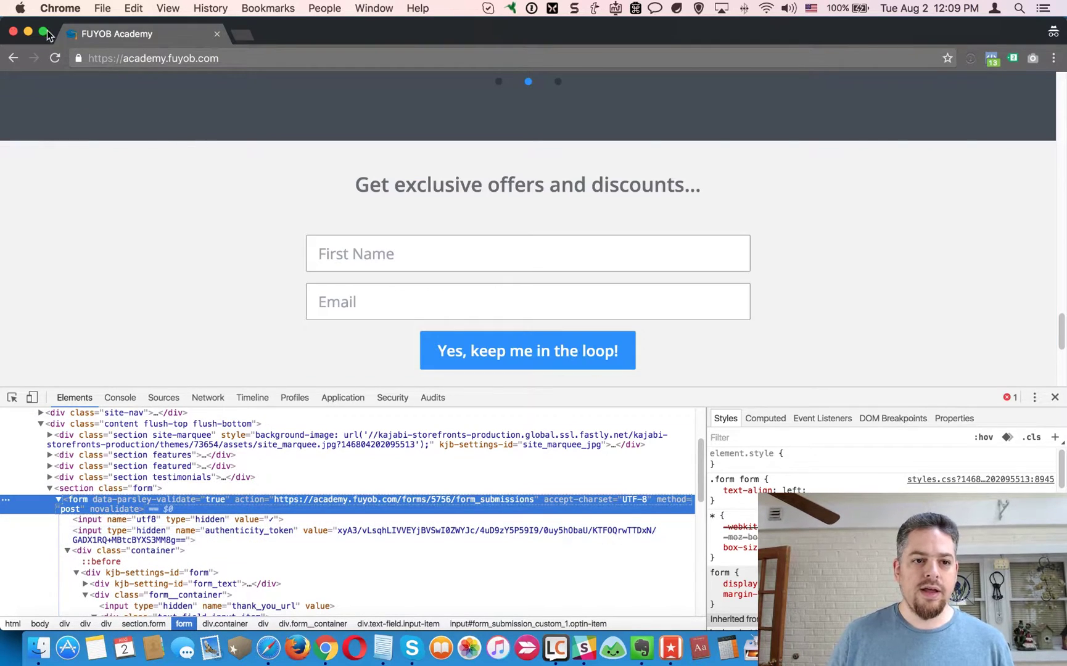
Reselect the whole <form> element in the Elements panel, then close the academy window.
scroll(258, 554, "down", 5)
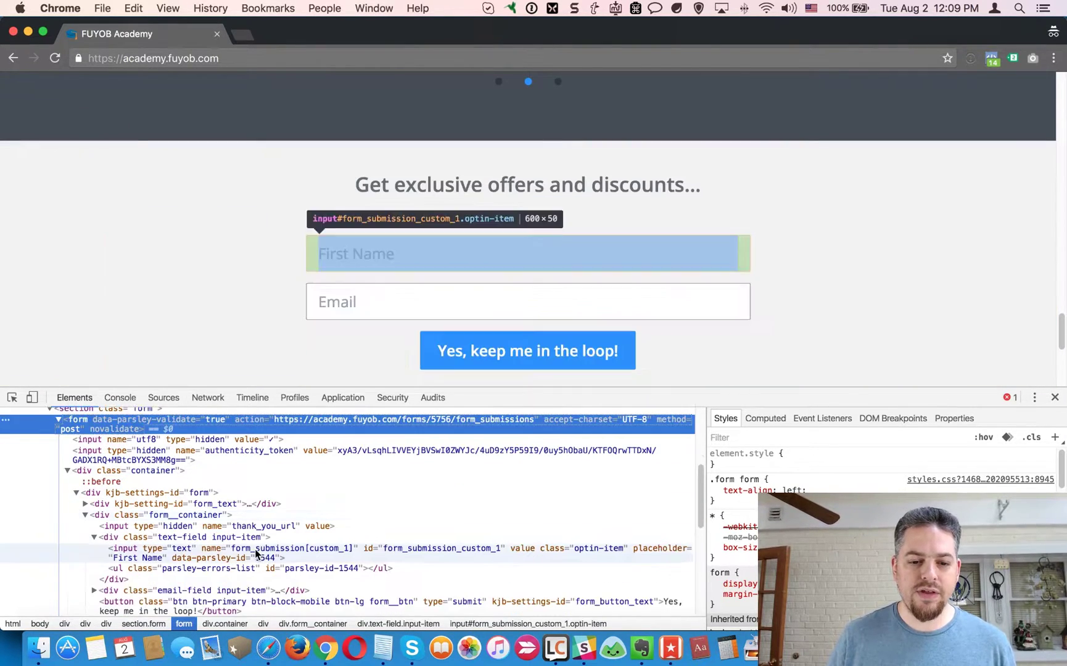
scroll(258, 556, "down", 1)
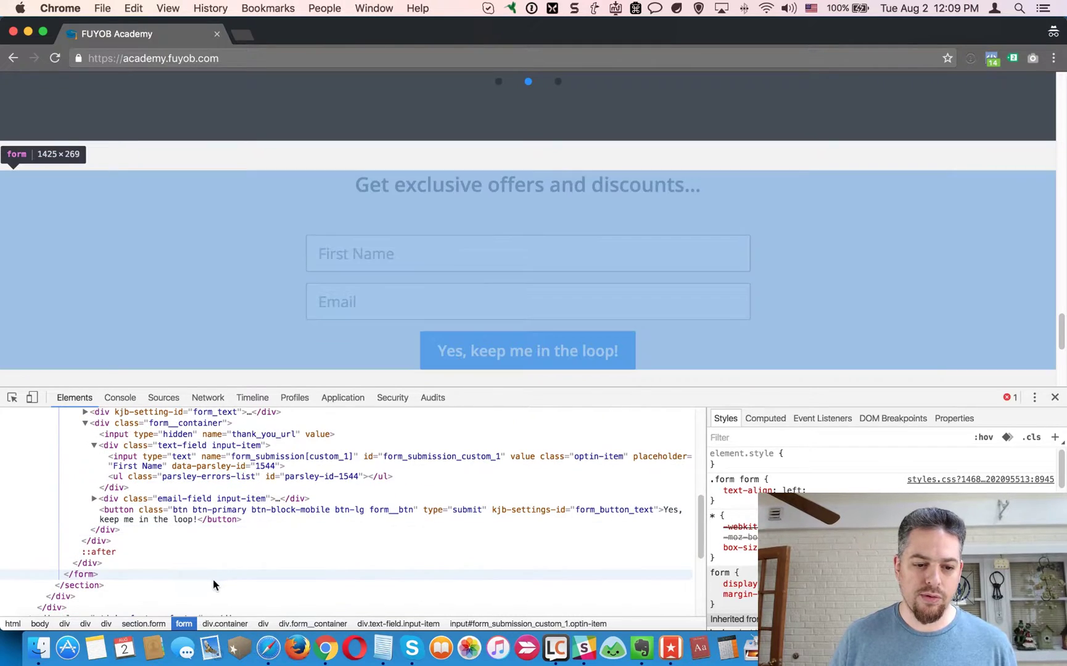
left_click(92, 574)
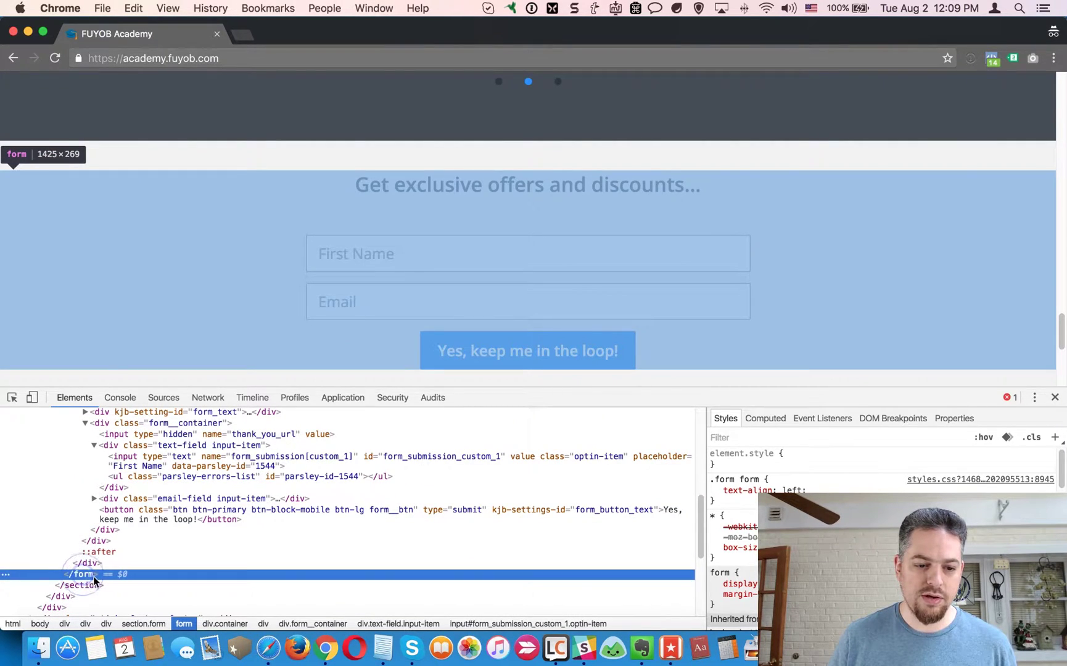
scroll(117, 558, "up", 6)
left_click(100, 512)
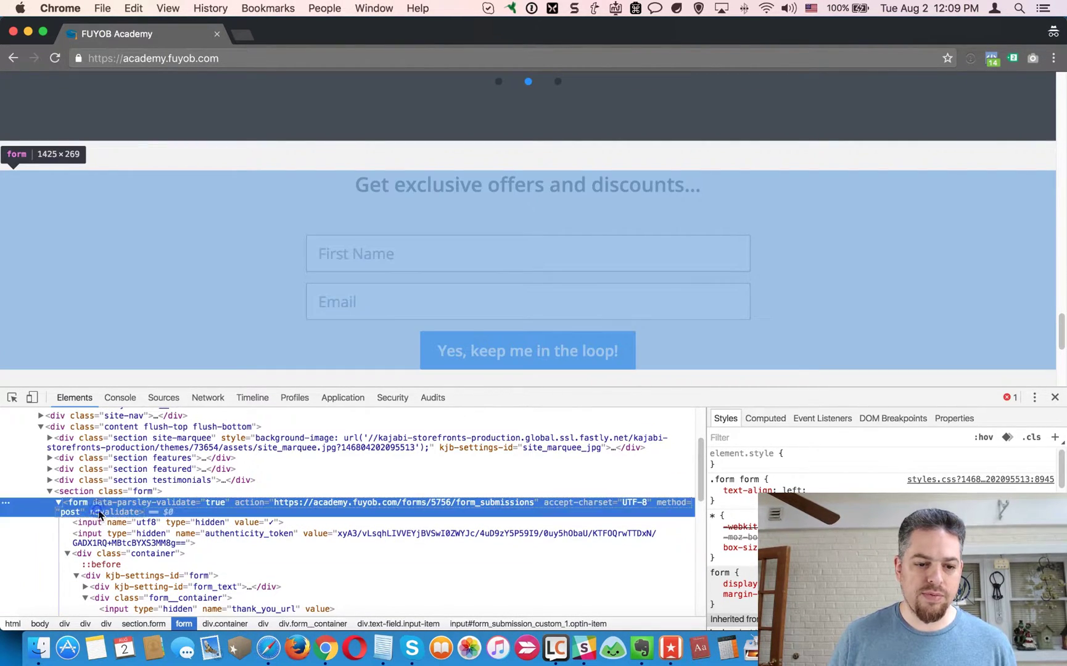
left_click(13, 31)
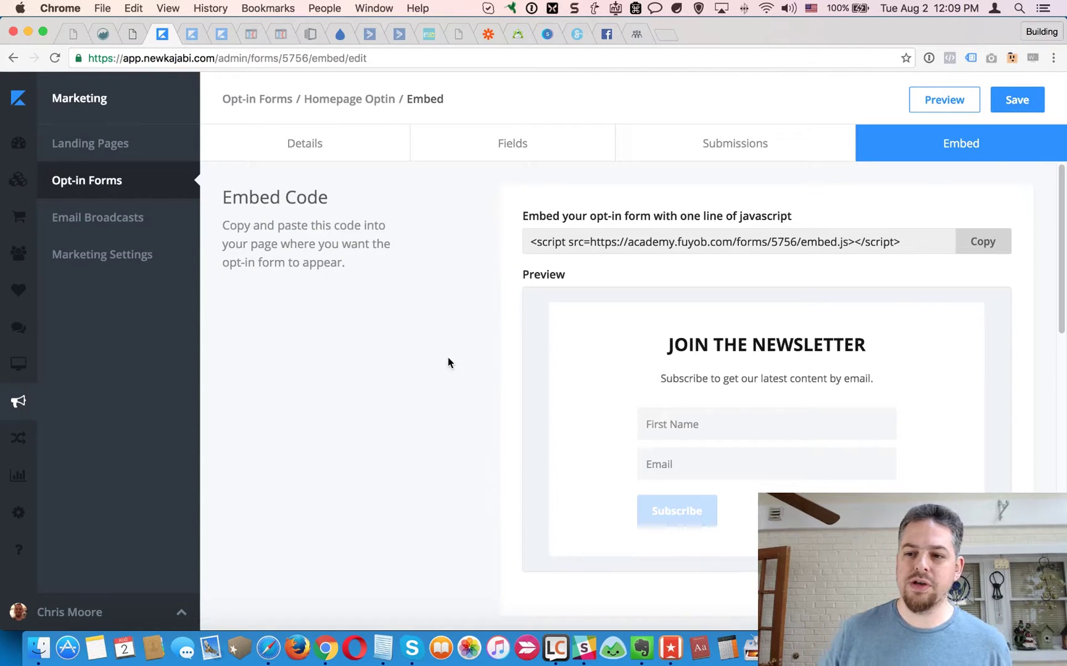
scroll(447, 357, "down", 3)
scroll(451, 362, "down", 10)
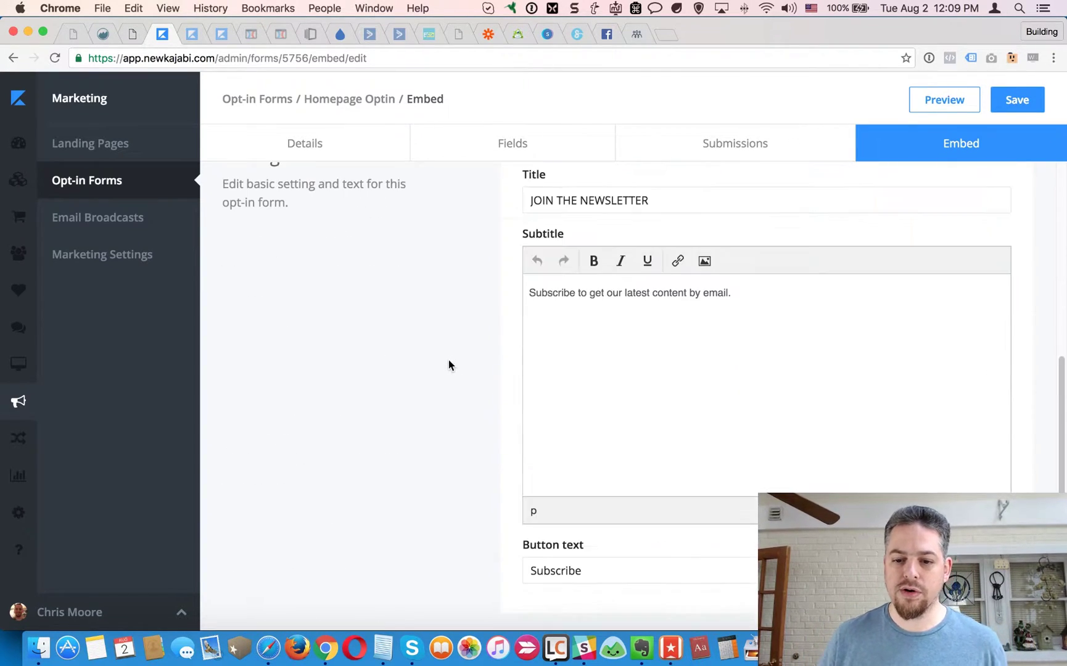
left_click(621, 446)
left_click(425, 431)
scroll(472, 447, "up", 6)
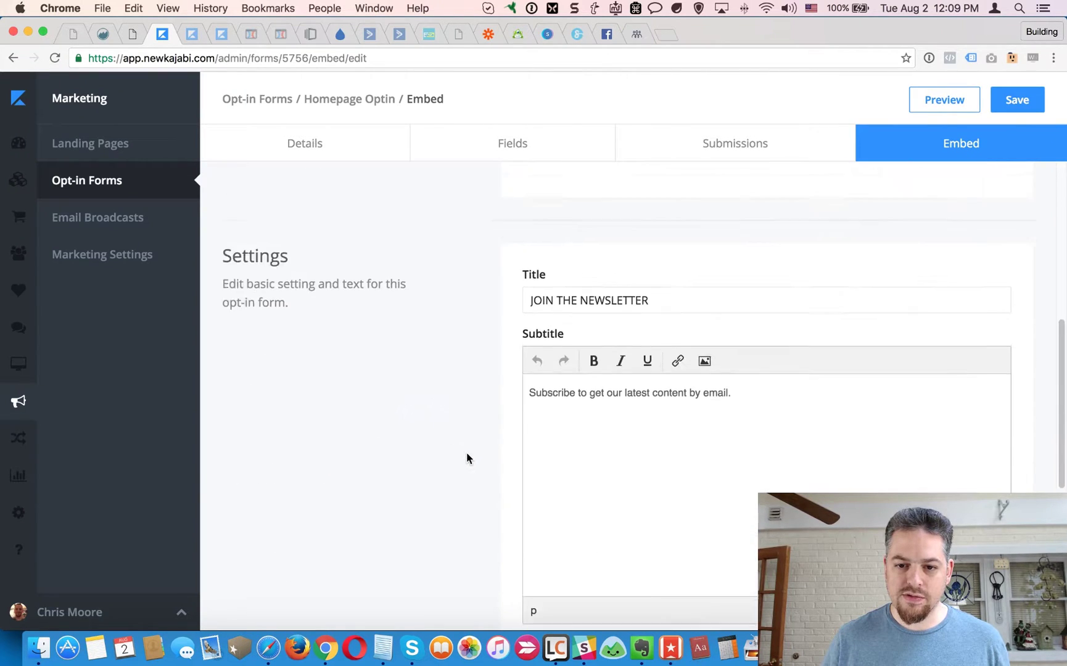
scroll(466, 451, "up", 7)
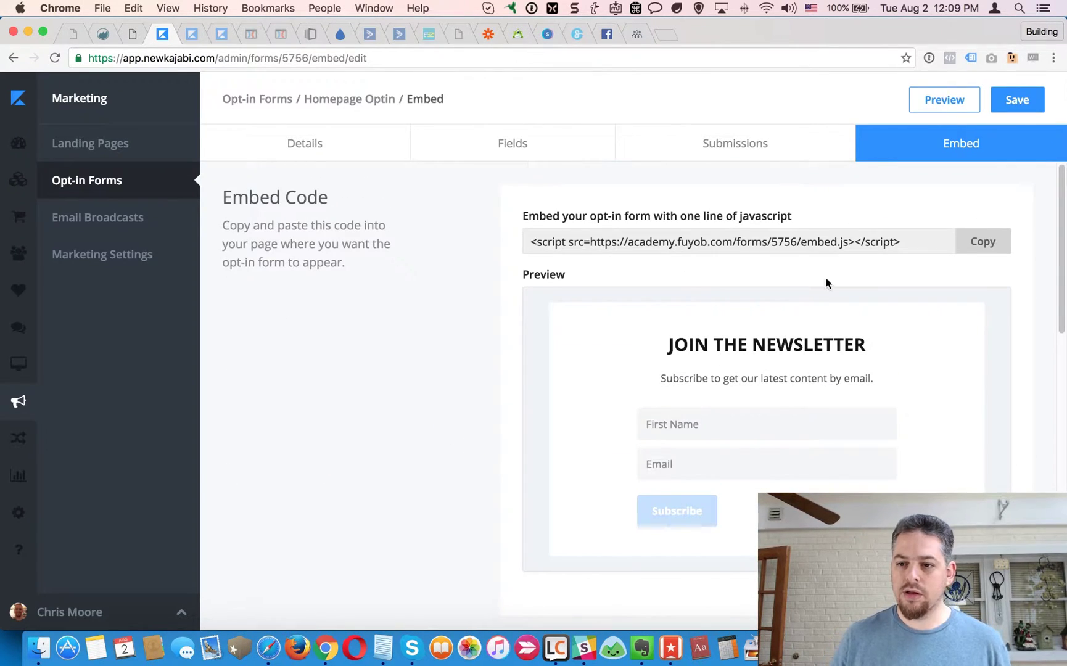
scroll(355, 320, "down", 10)
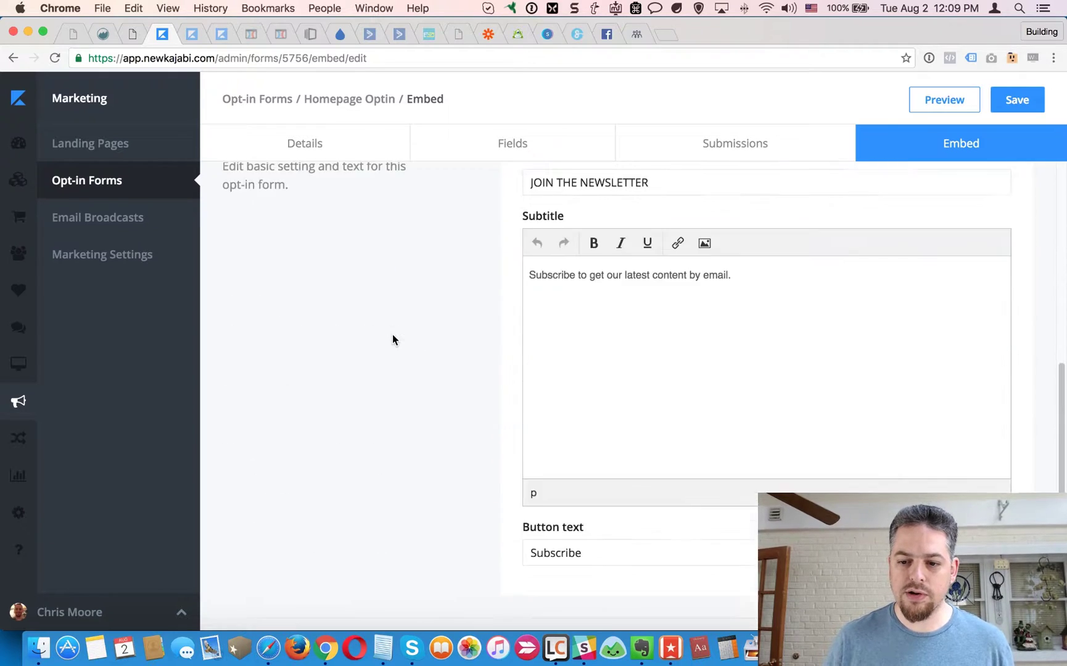
scroll(415, 422, "up", 10)
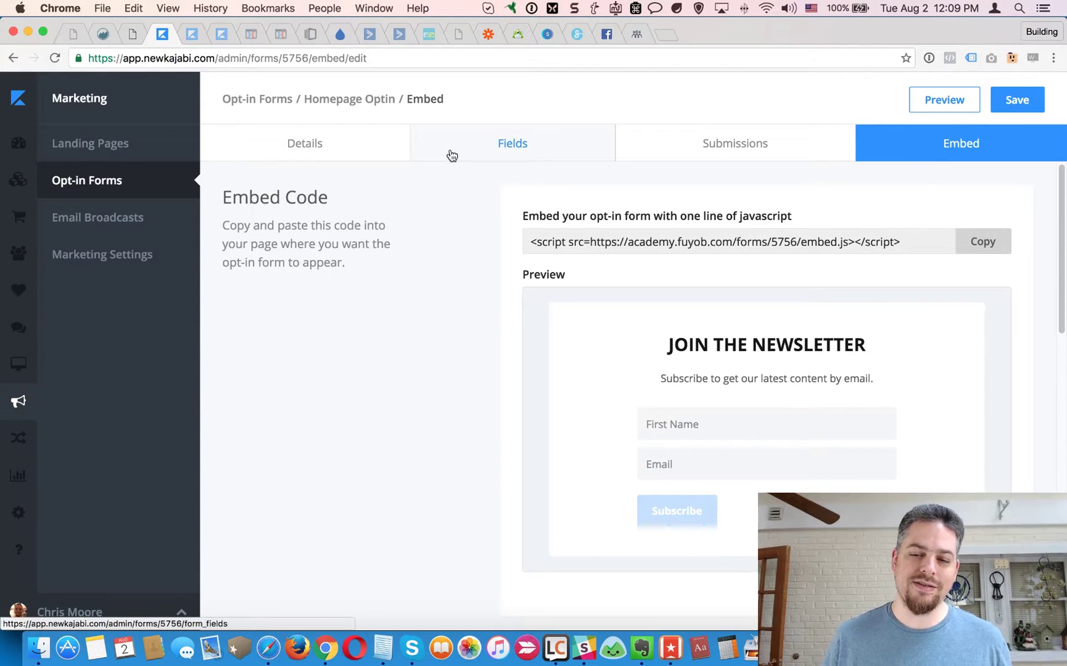
left_click(518, 36)
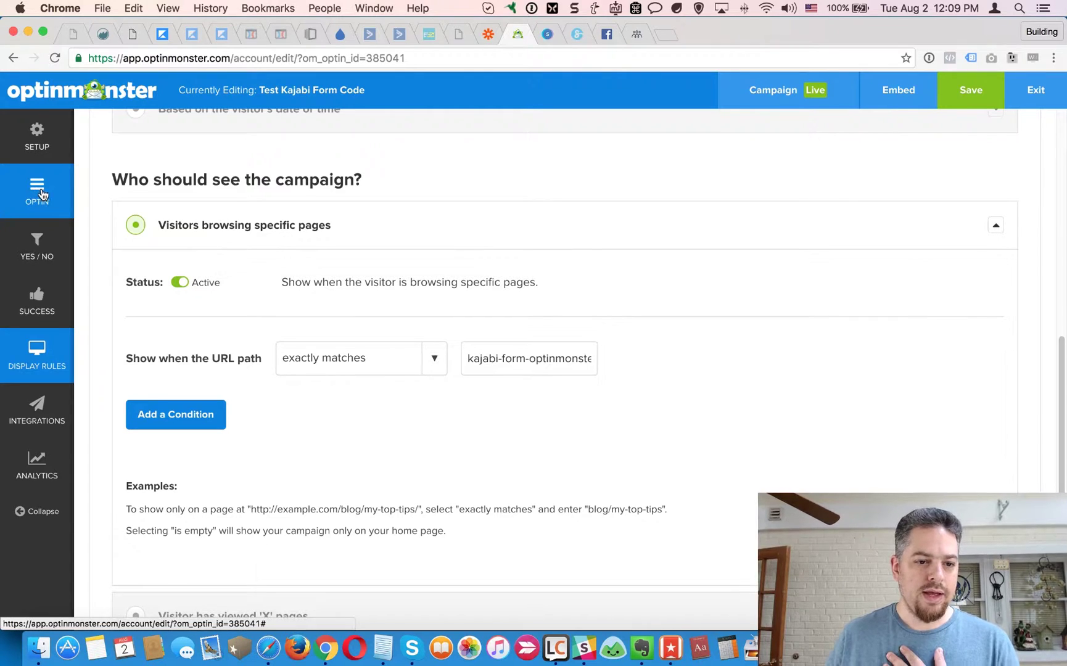
Open the campaign's Integrations settings, keeping Custom HTML as the email provider.
left_click(59, 424)
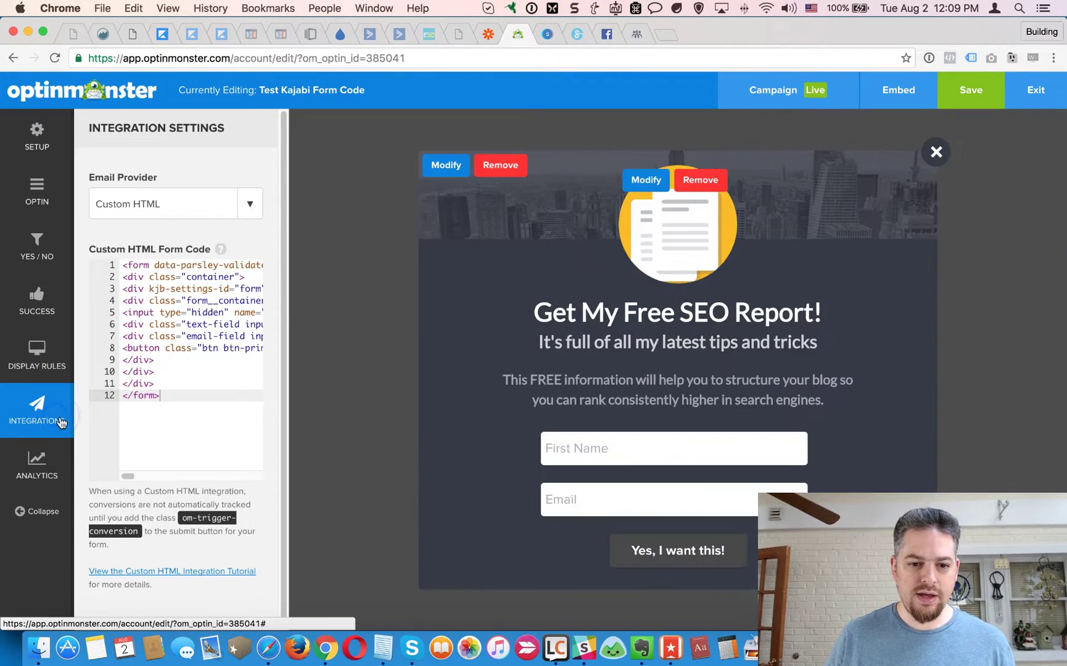
left_click(250, 201)
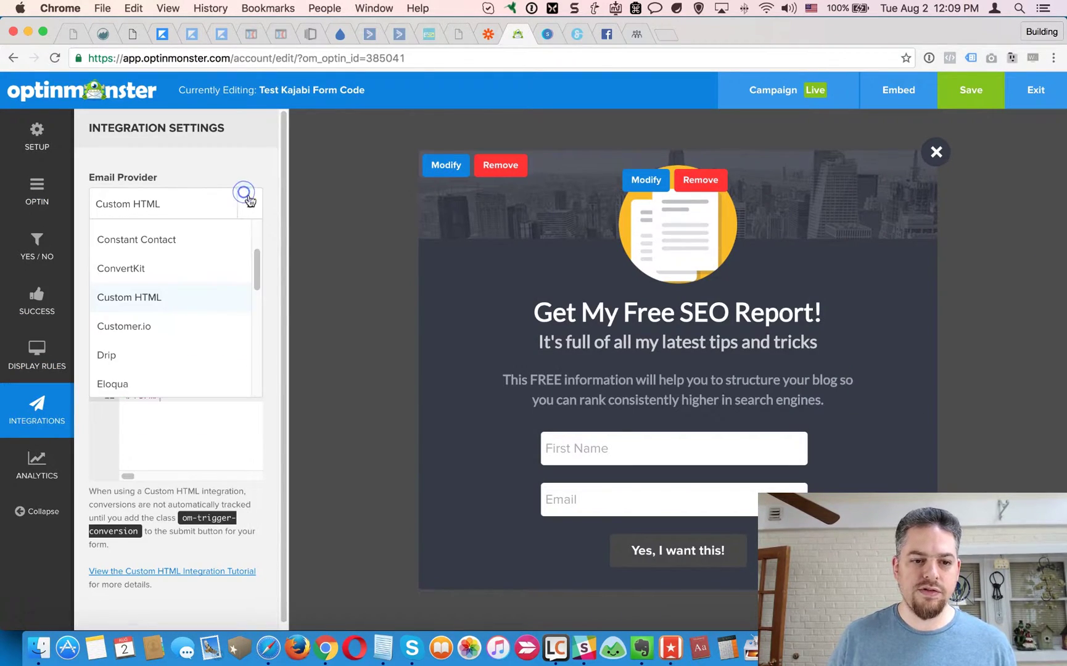
mouse_move(261, 271)
left_mouse_down()
mouse_move(262, 234)
mouse_move(253, 382)
mouse_move(262, 262)
left_mouse_up()
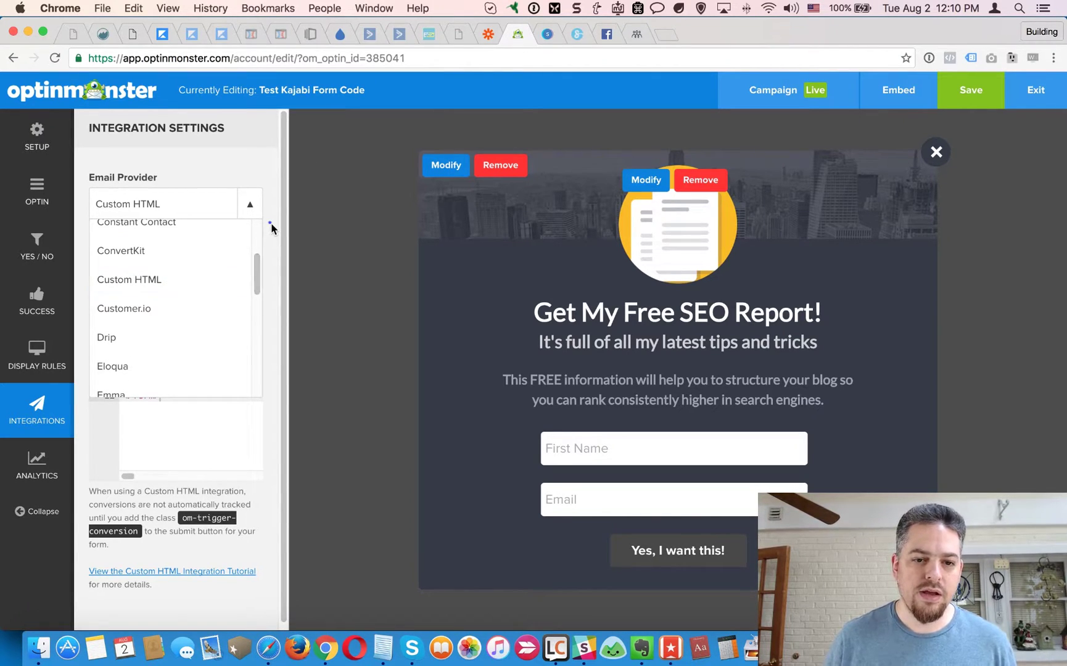
left_click(270, 223)
Replace the Custom HTML Form Code contents with the copied Kajabi form HTML.
left_click(186, 398)
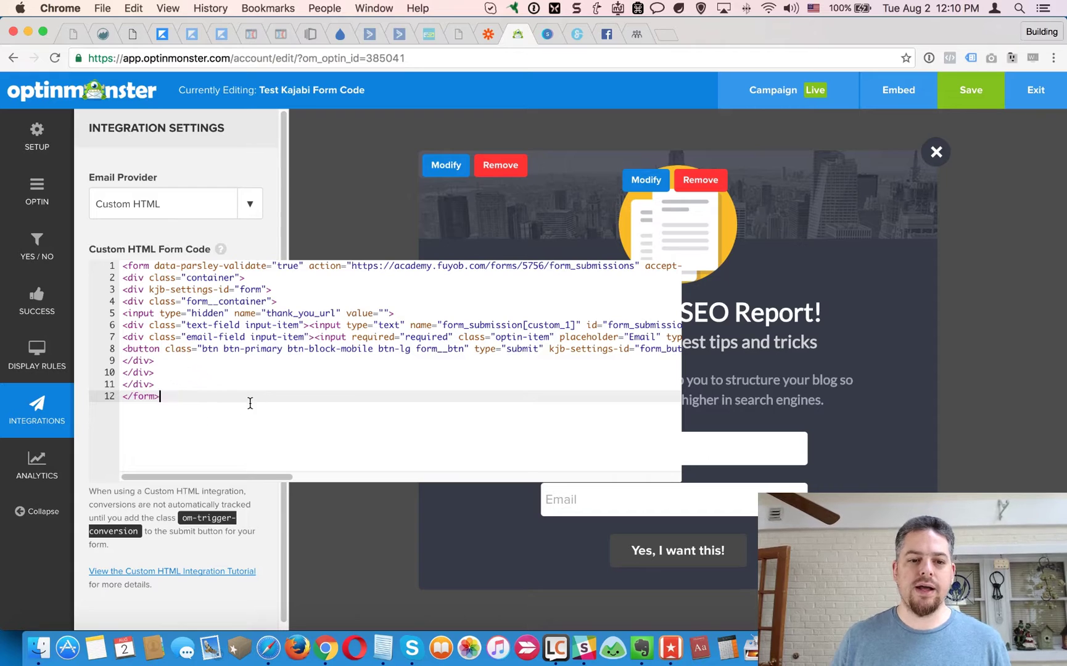
left_click_drag(186, 398, 124, 265)
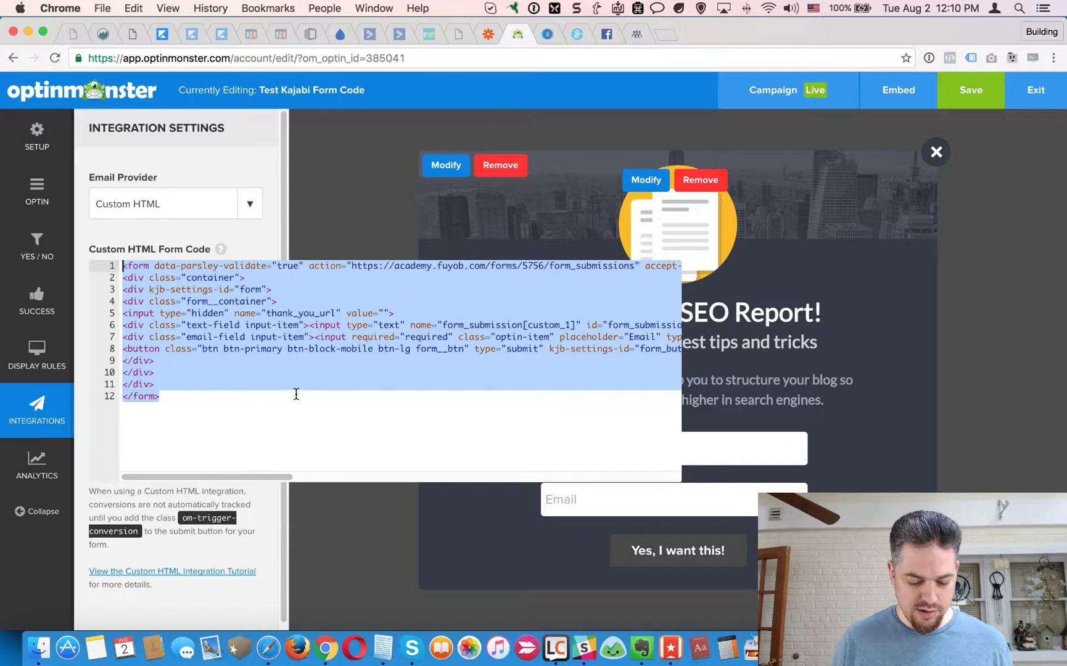
key("super+v")
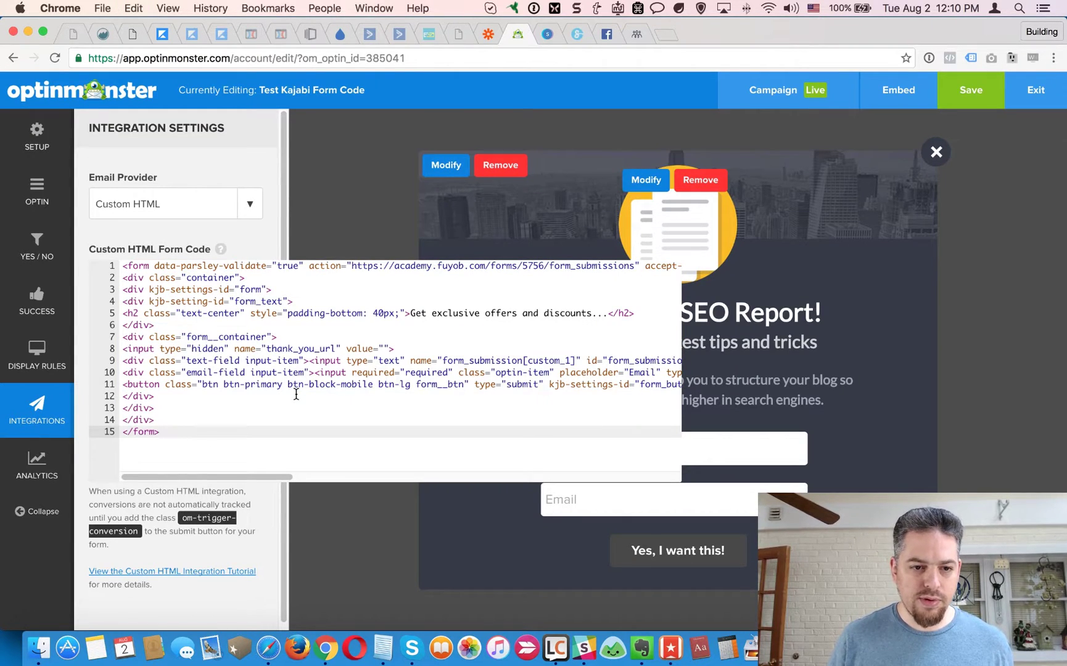
key("super+a")
key("BackSpace")
key("super+v")
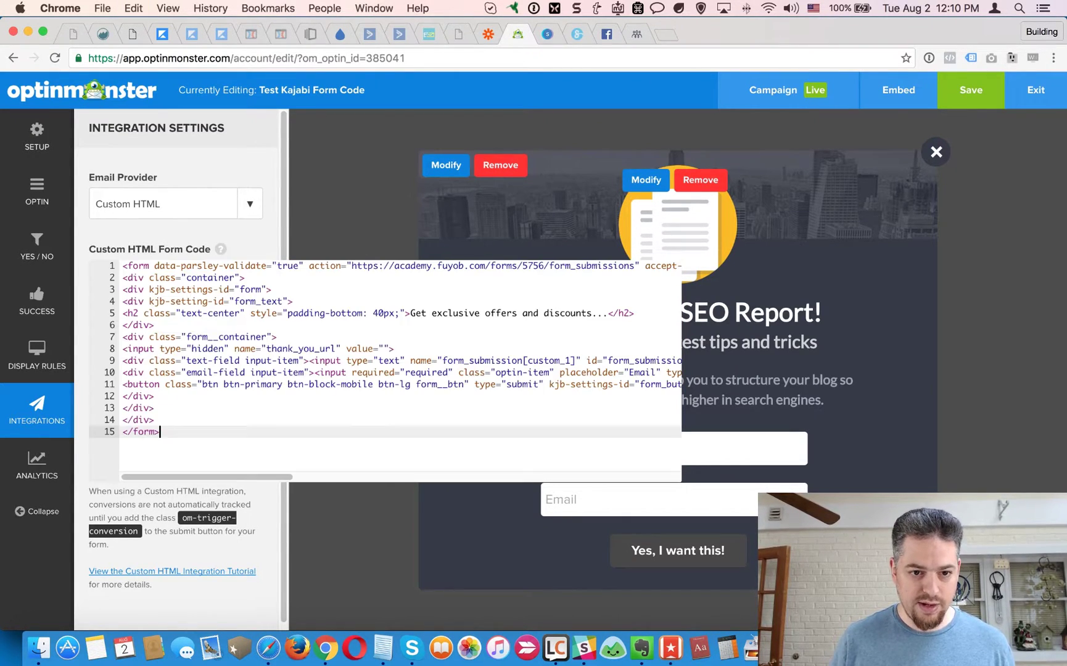
Check the 'Get exclusive offers and discounts...' heading in the preview, then expand the code editor.
left_click(490, 519)
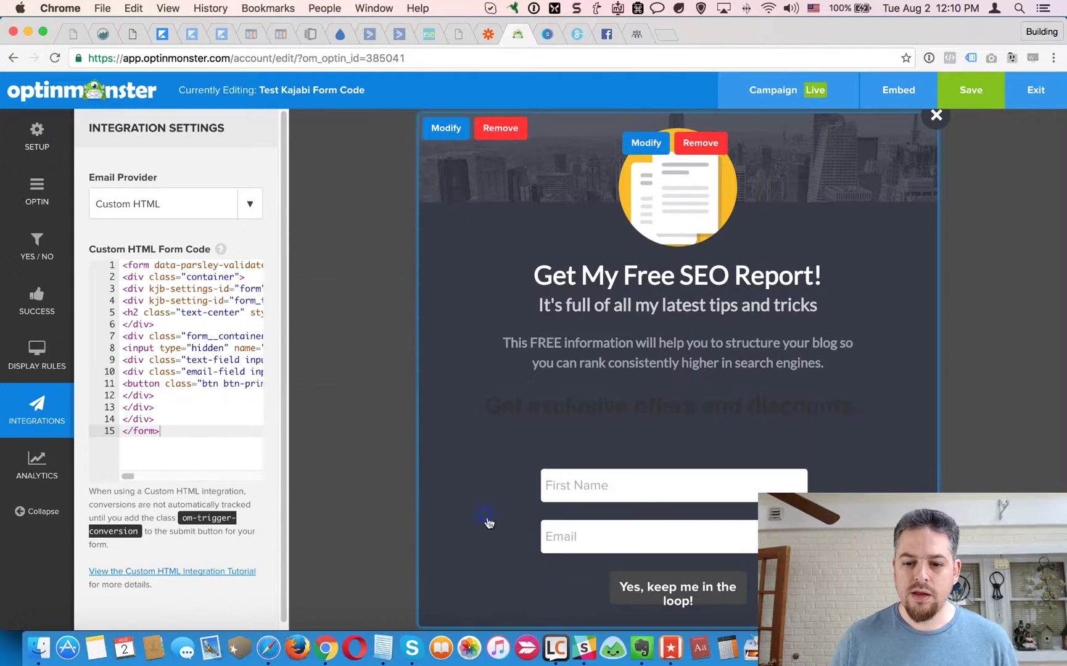
left_click_drag(503, 410, 874, 421)
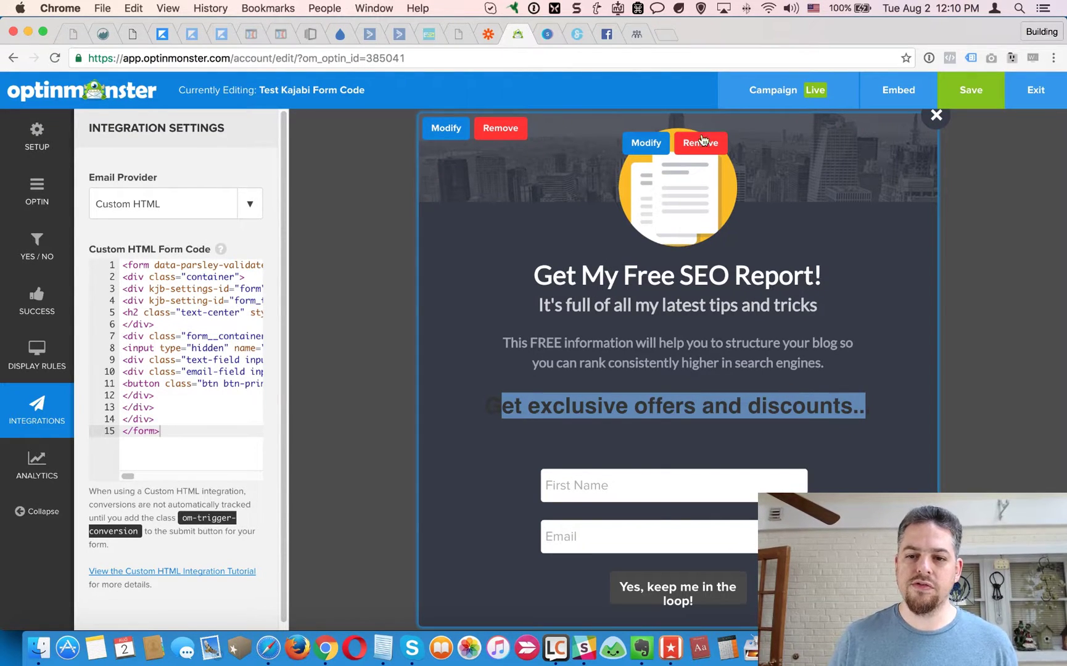
left_click(696, 278)
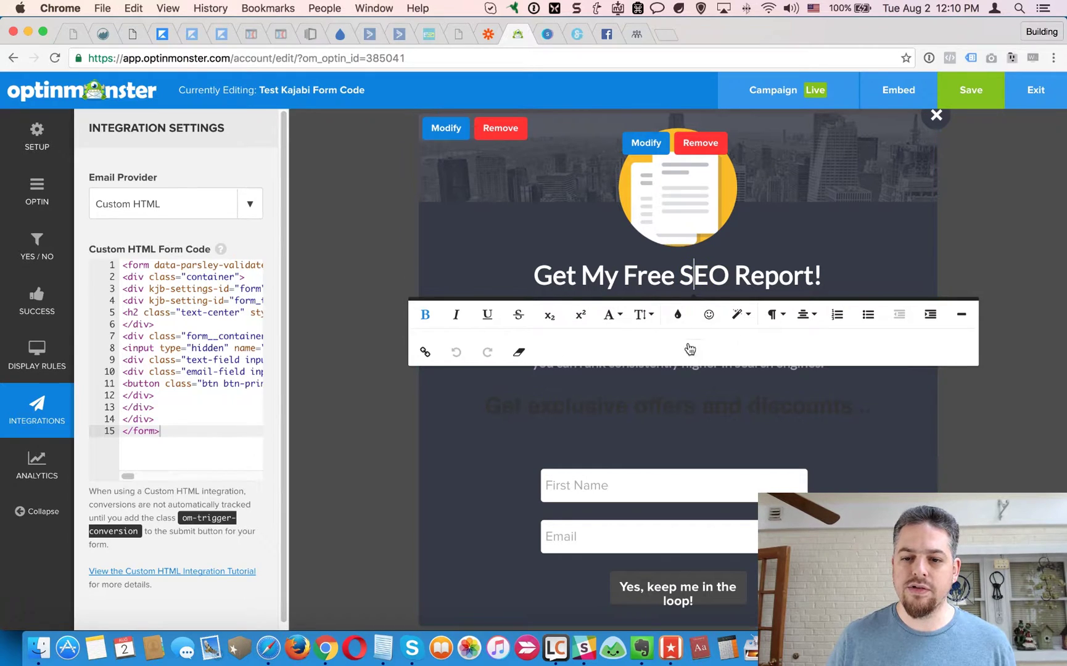
left_click(677, 399)
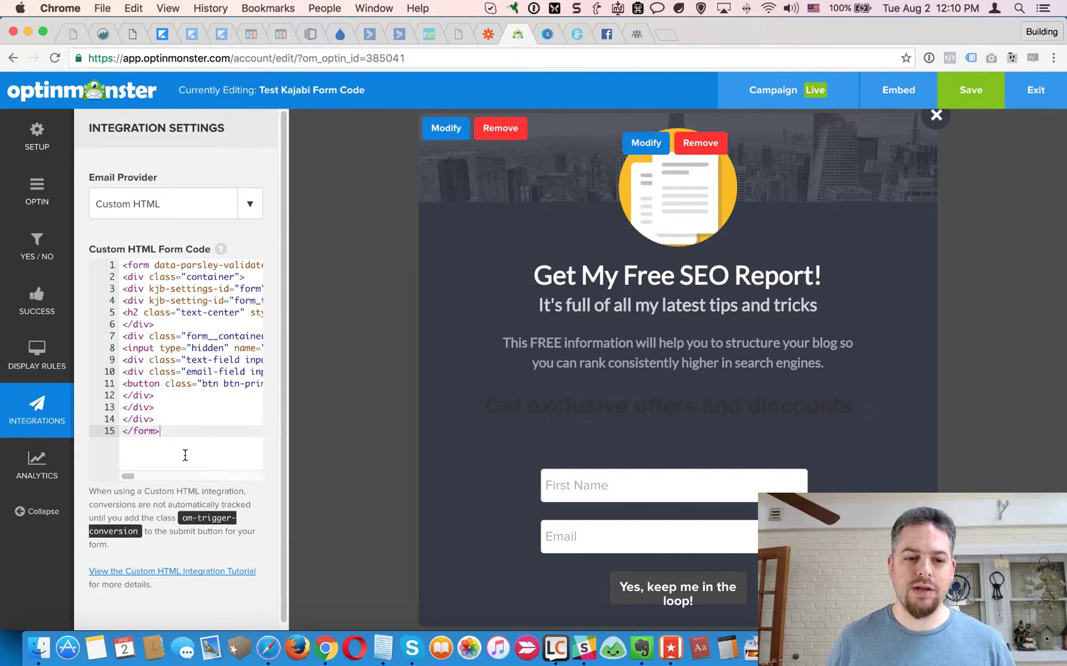
left_click(202, 448)
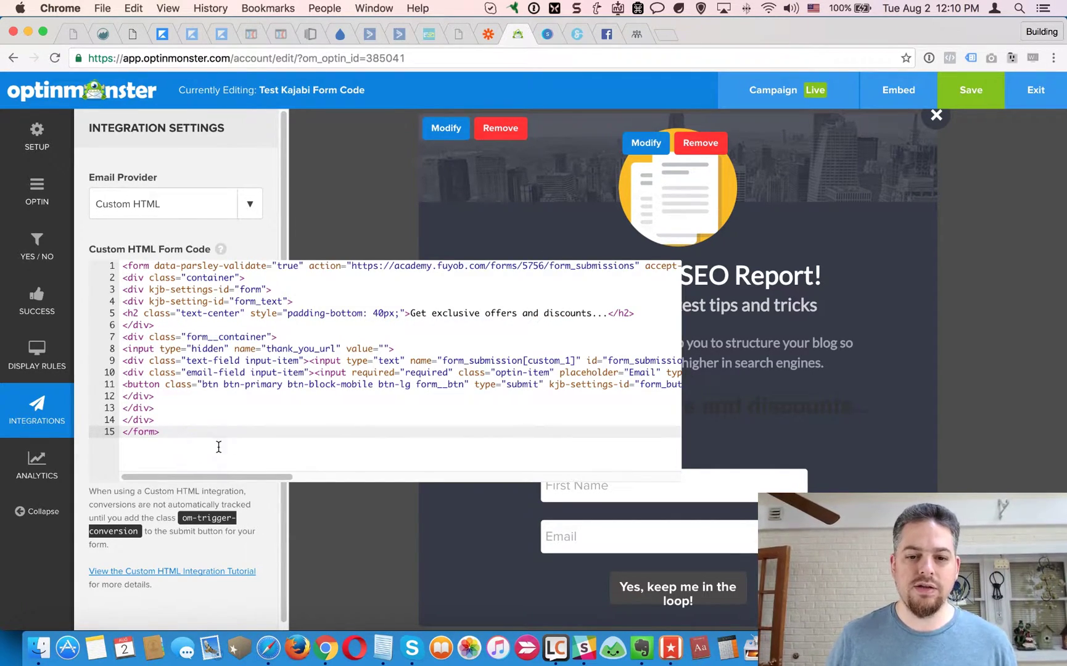
Delete lines 4–6, the form_text div and h2 heading, from the form code.
mouse_move(233, 479)
left_mouse_down()
mouse_move(430, 481)
mouse_move(217, 472)
left_mouse_up()
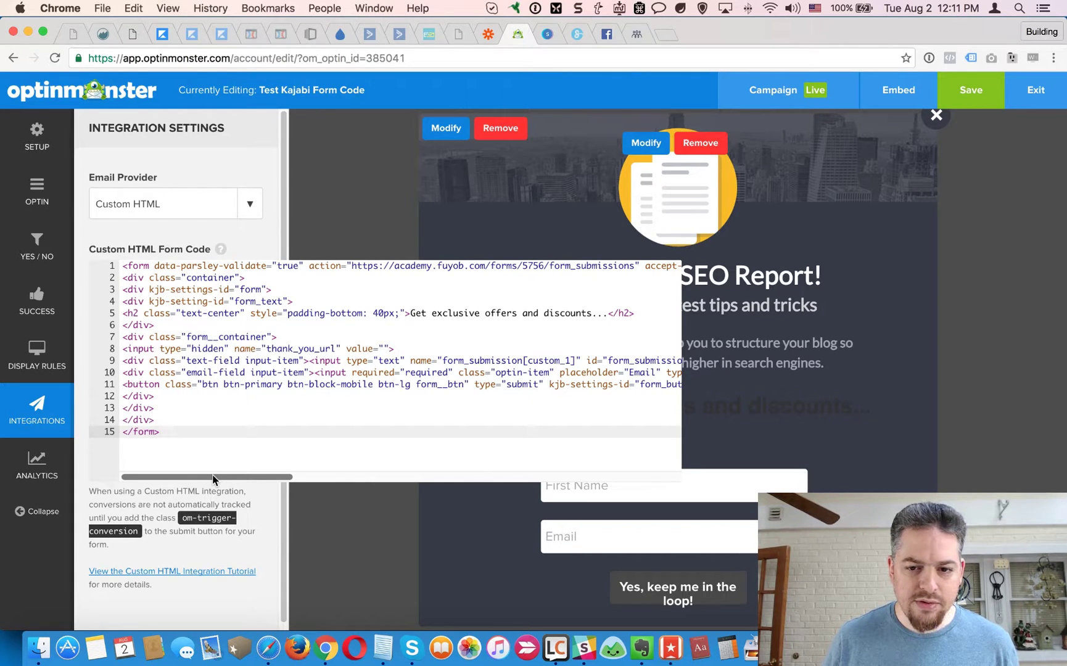
left_click_drag(287, 313, 644, 317)
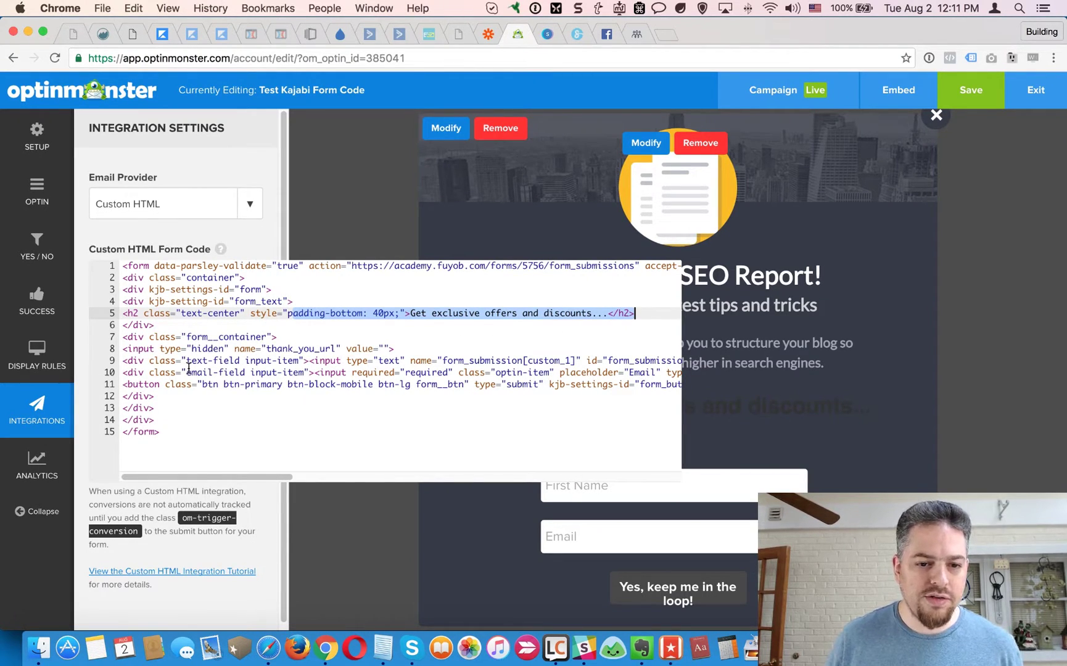
left_click_drag(123, 302, 168, 329)
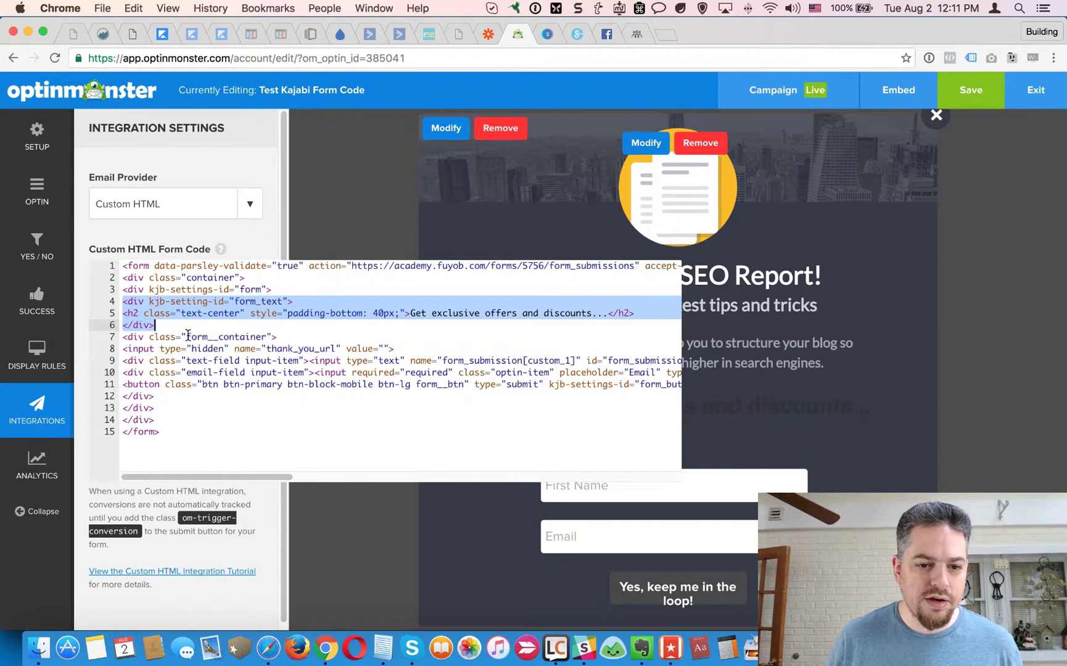
key("BackSpace")
key("BackSpace")
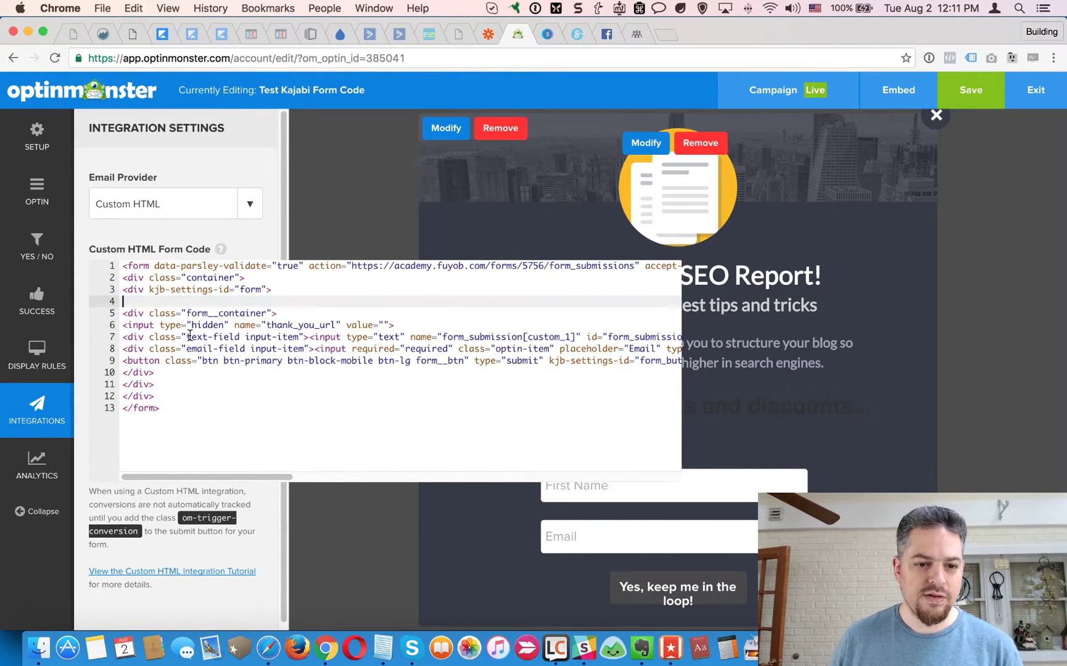
left_click(874, 423)
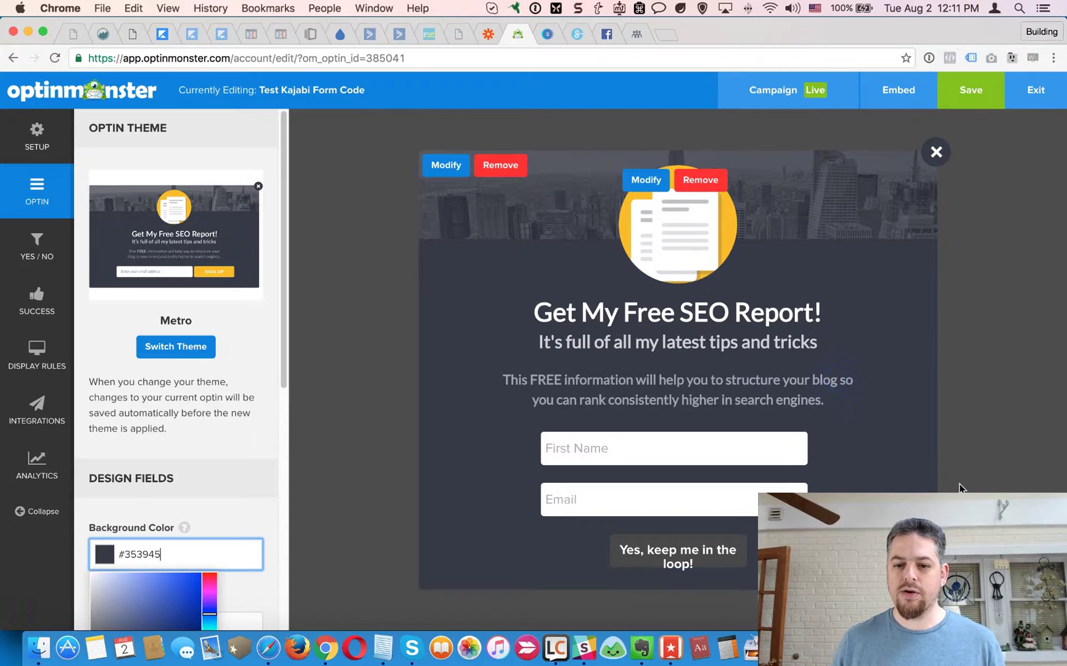
Go from the popup description back into the Integrations custom form code.
left_click(632, 330)
left_click(546, 410)
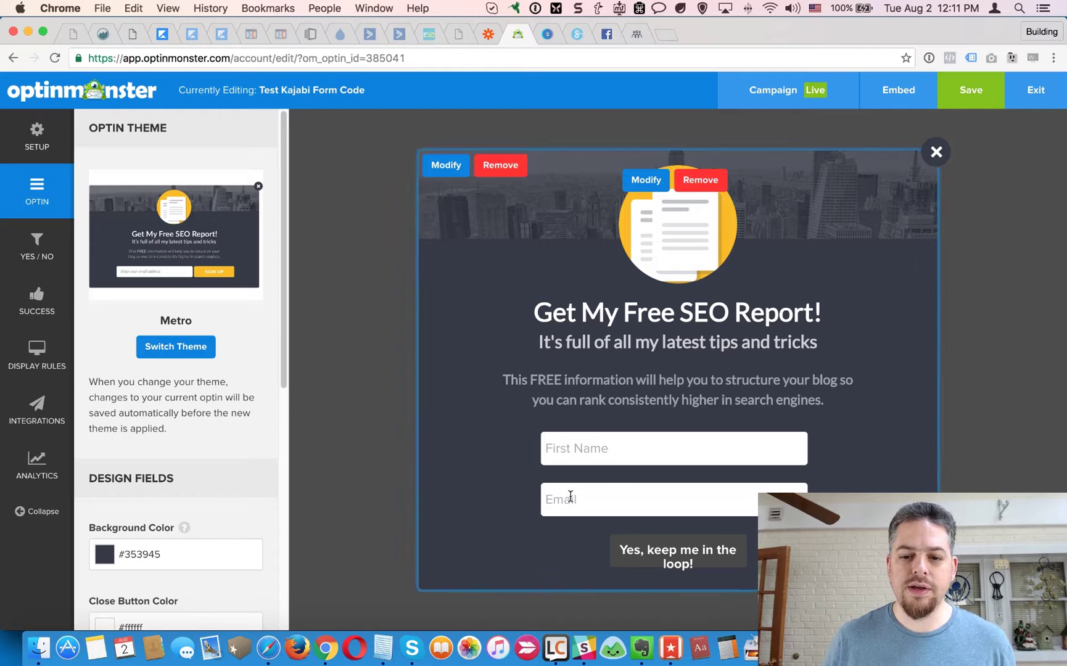
left_click(50, 464)
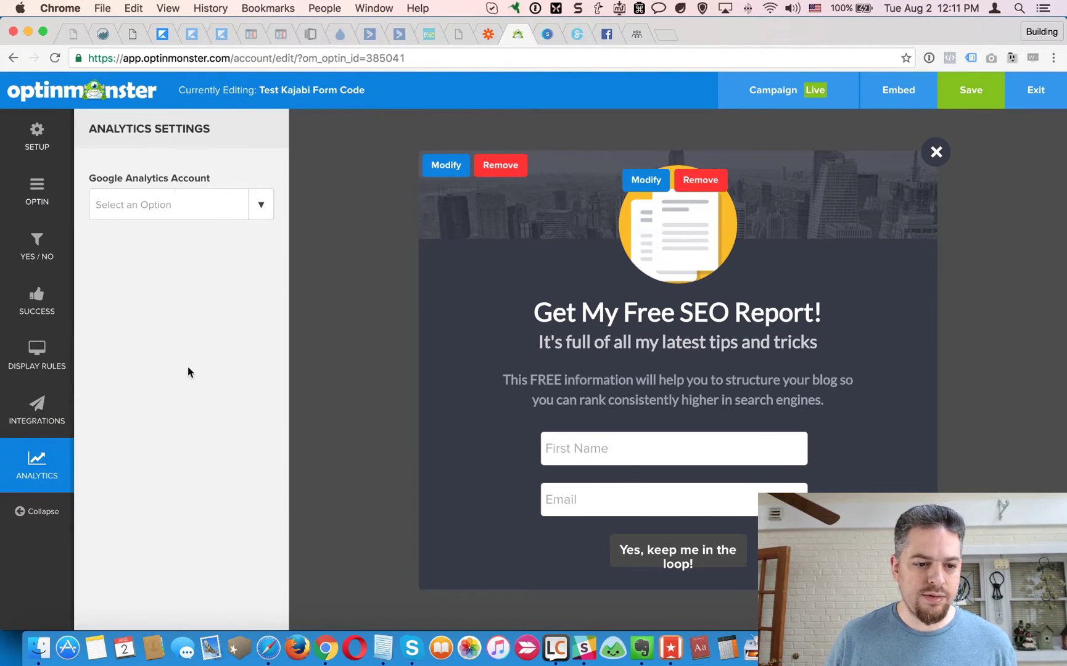
left_click(37, 408)
left_click(210, 384)
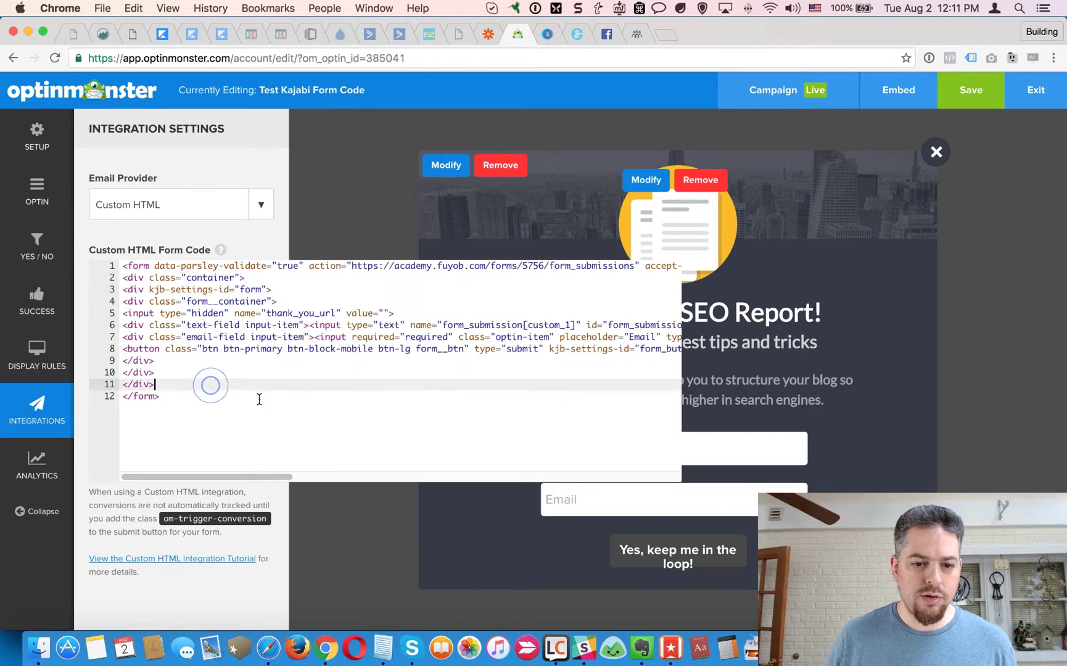
left_click_drag(282, 476, 414, 485)
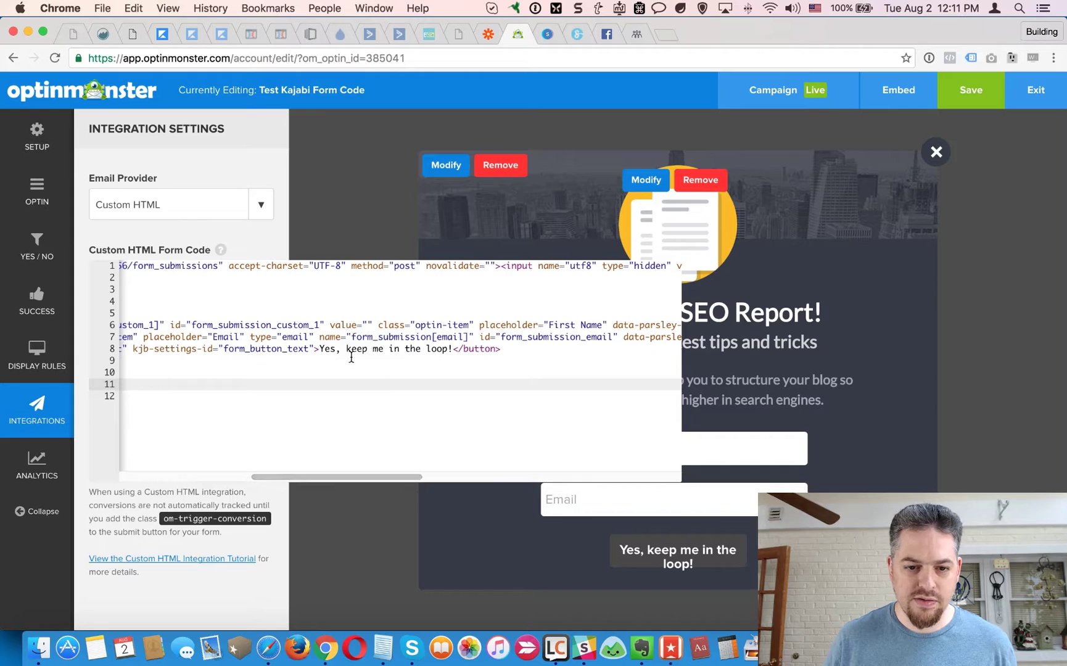
Change the button wording 'keep me in the loop' to 'I Want This' and save the campaign.
left_click_drag(348, 351, 449, 351)
type("I Want This")
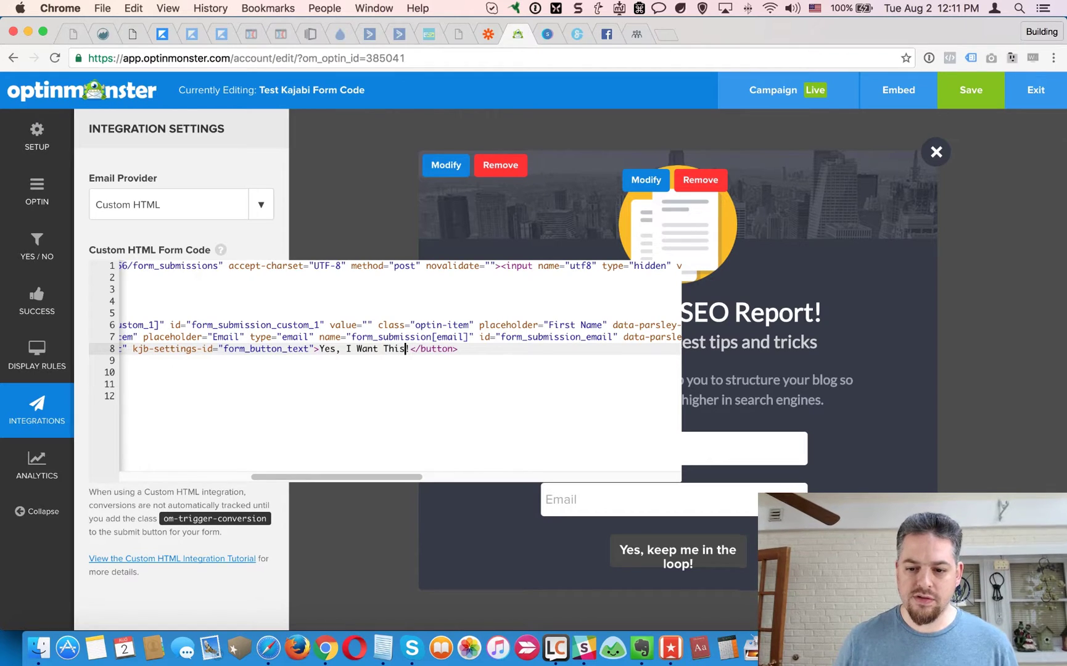
left_click(757, 344)
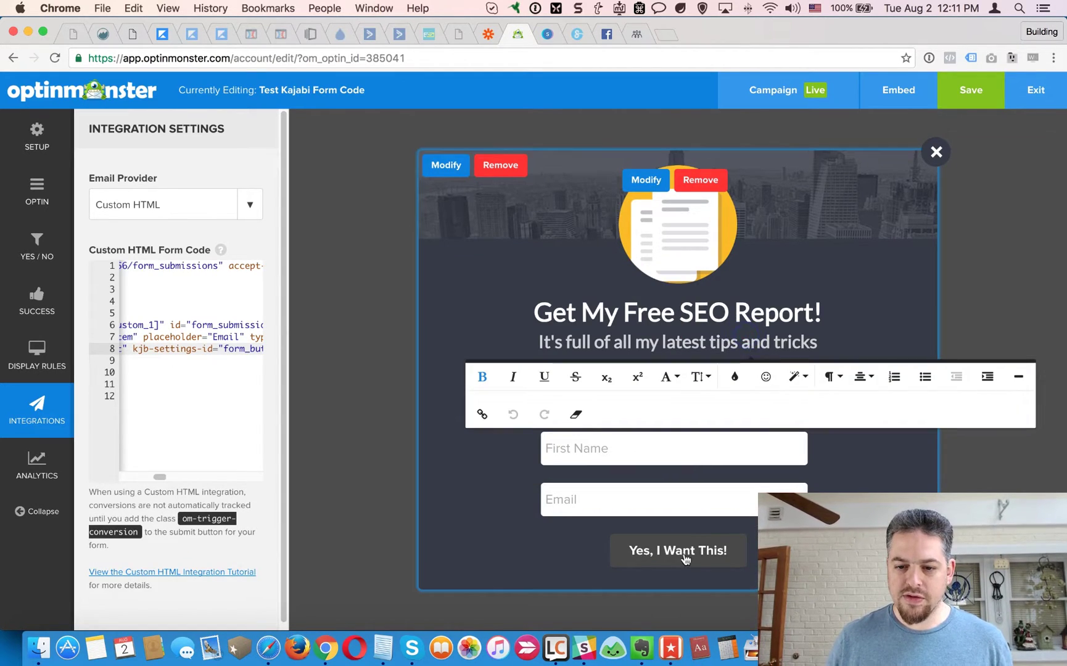
left_click(493, 551)
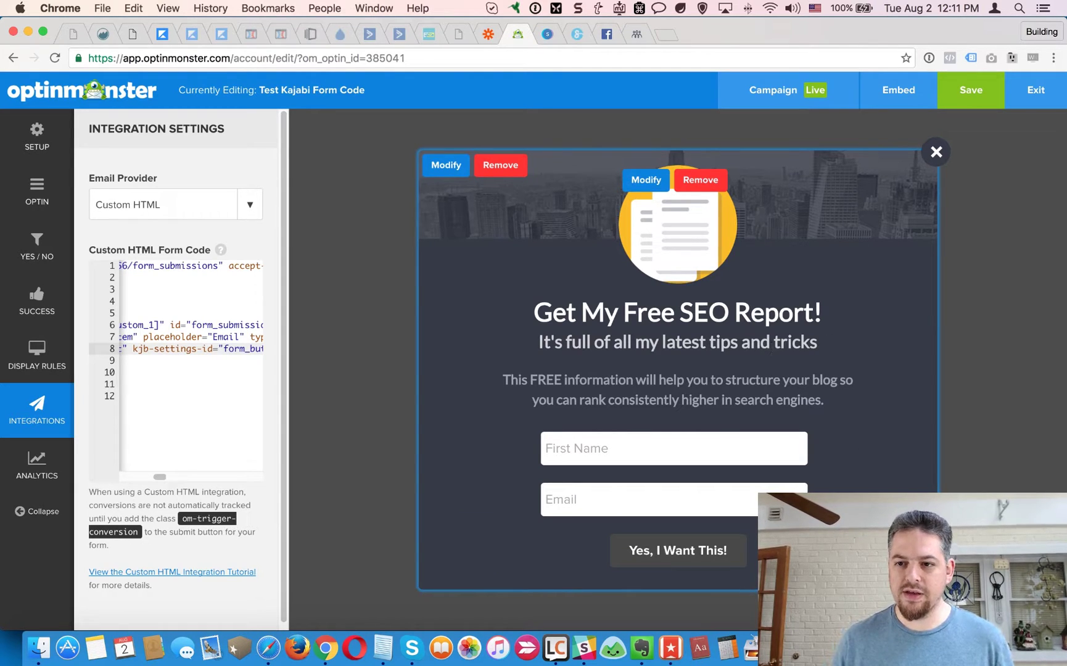
left_click(975, 92)
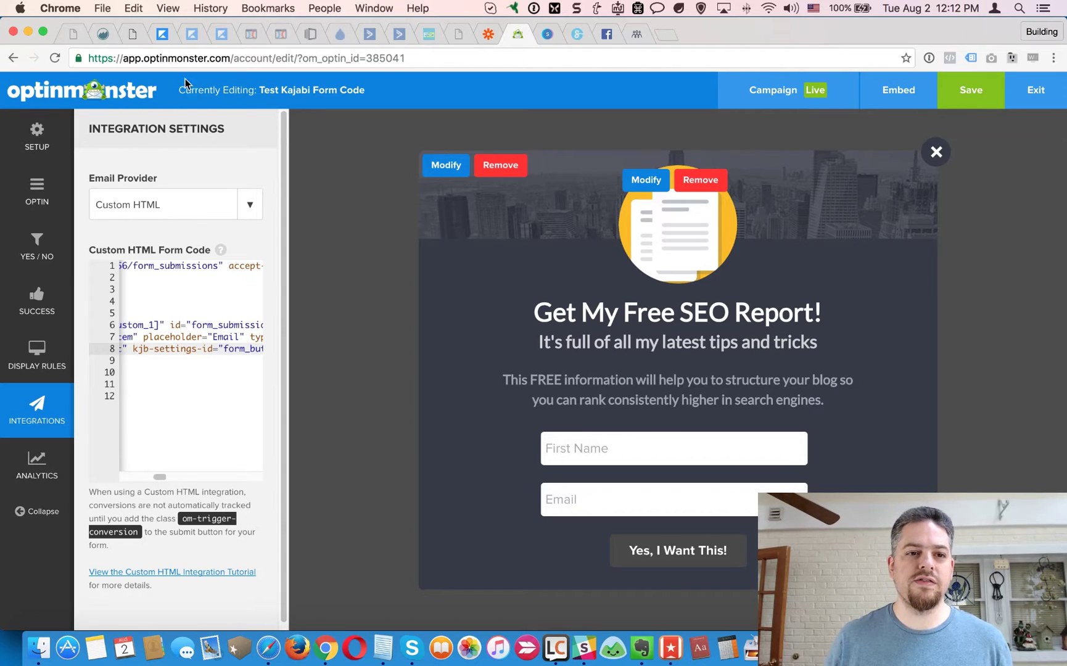
Open the Kajabi Form / Optinmonster Test page's permalink in an incognito window.
left_click(137, 34)
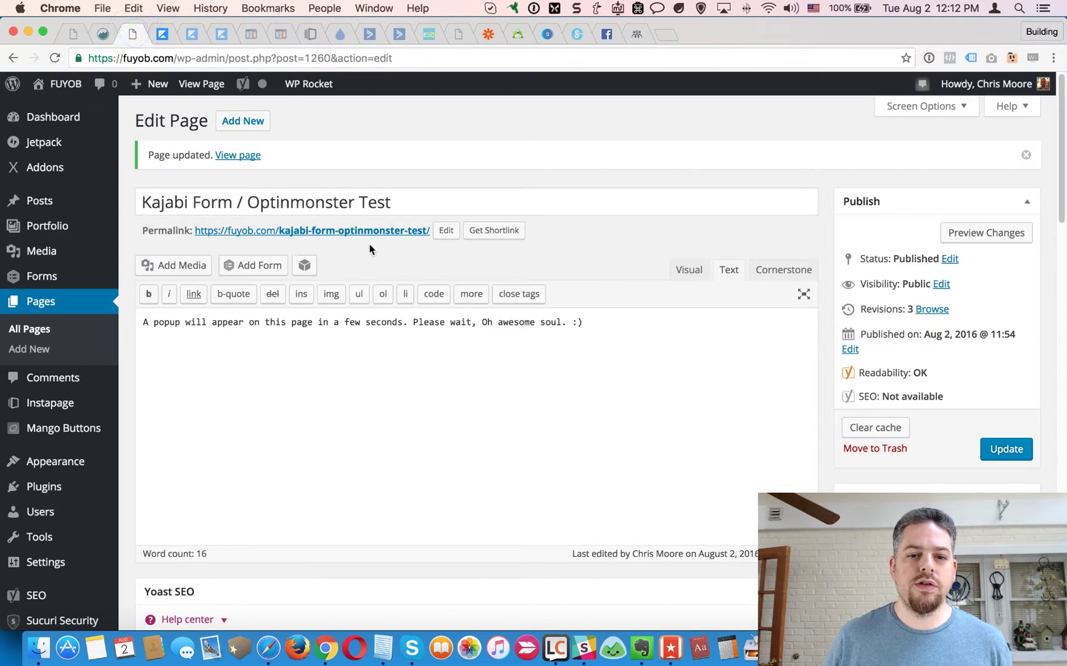
right_click(384, 239)
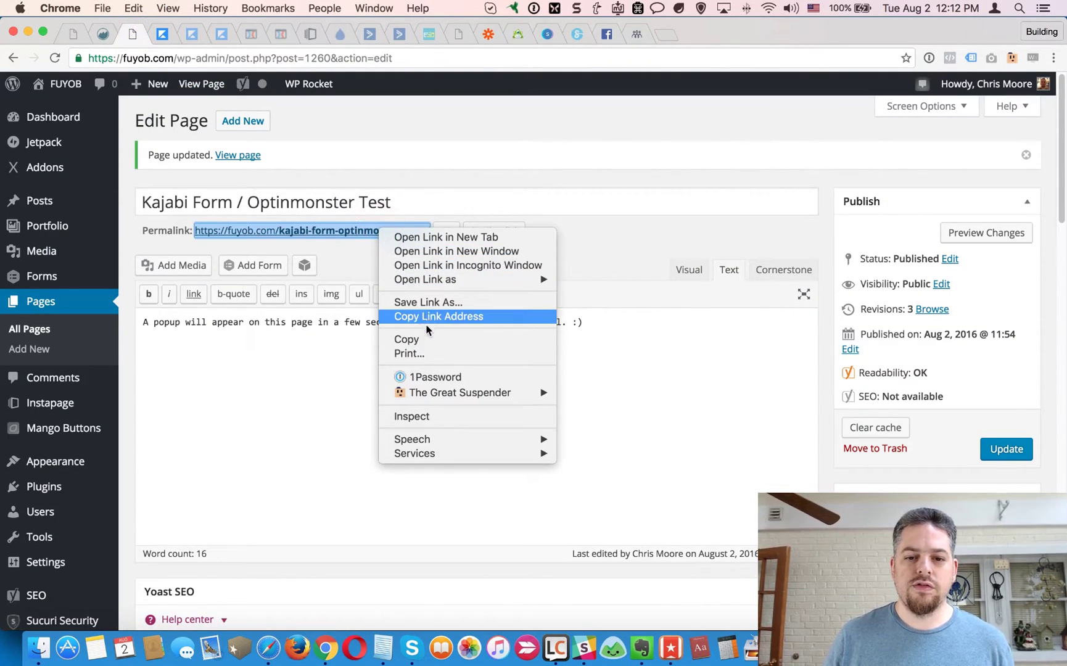
left_click(486, 267)
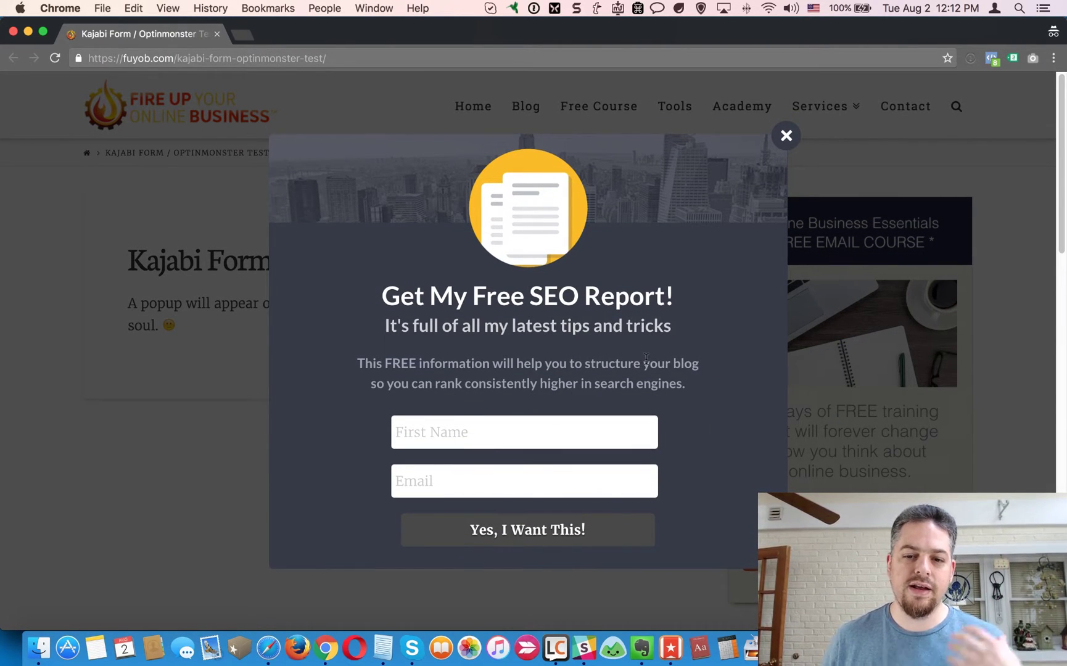
Fill the FUYOB popup with a first name and test email address, then submit it.
scroll(653, 370, "down", 3)
scroll(673, 395, "up", 3)
scroll(672, 398, "down", 5)
scroll(667, 401, "up", 5)
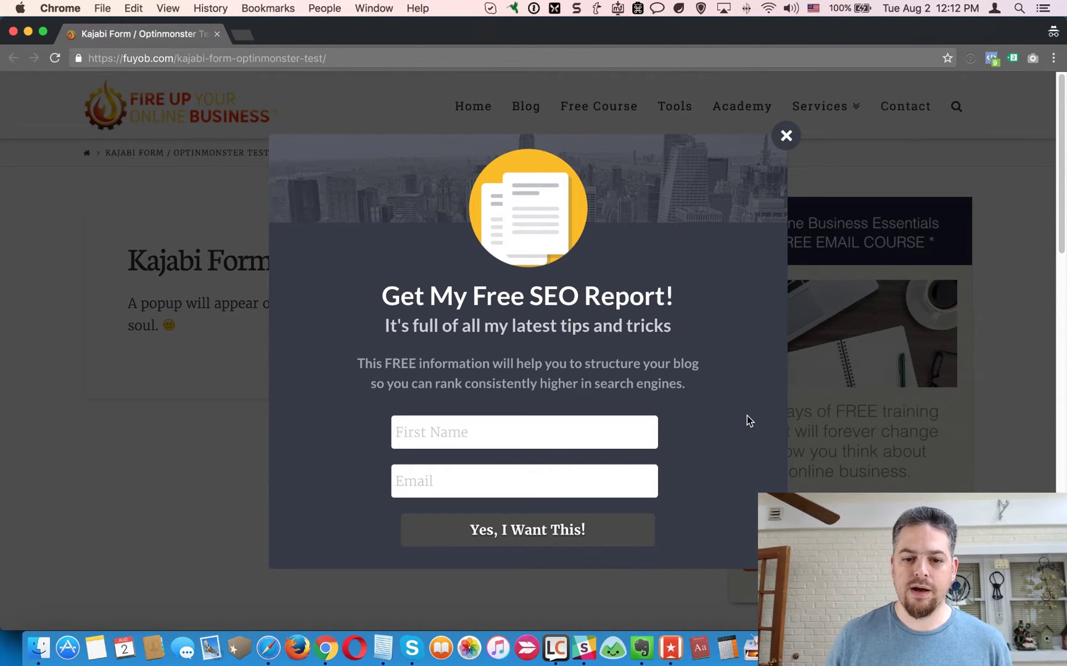
left_click(455, 433)
type("Chris")
key("Tab")
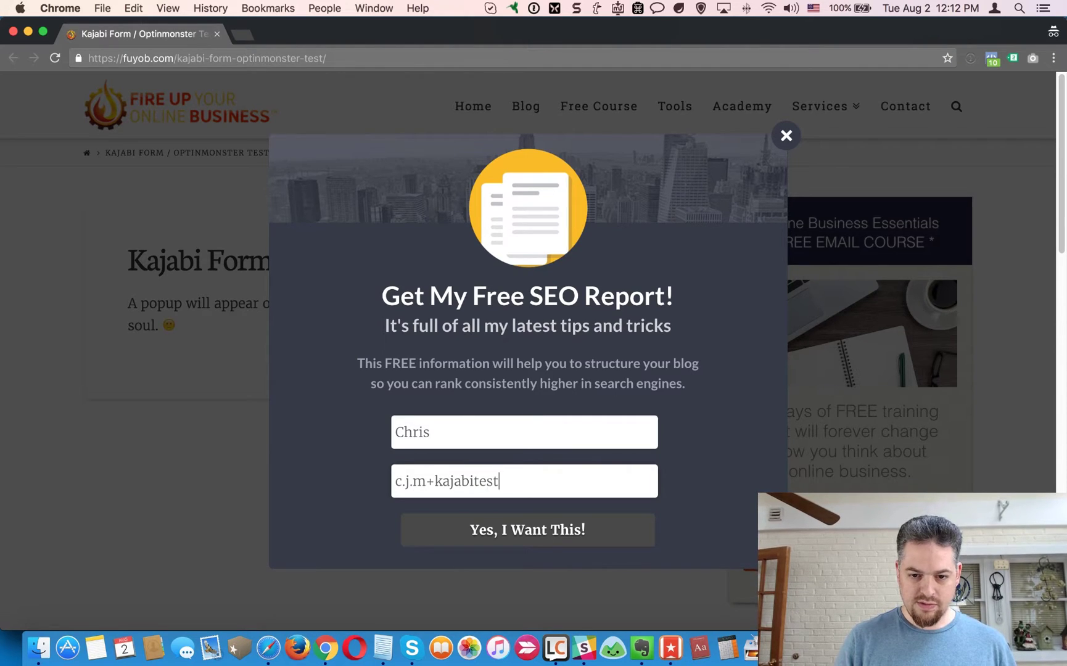
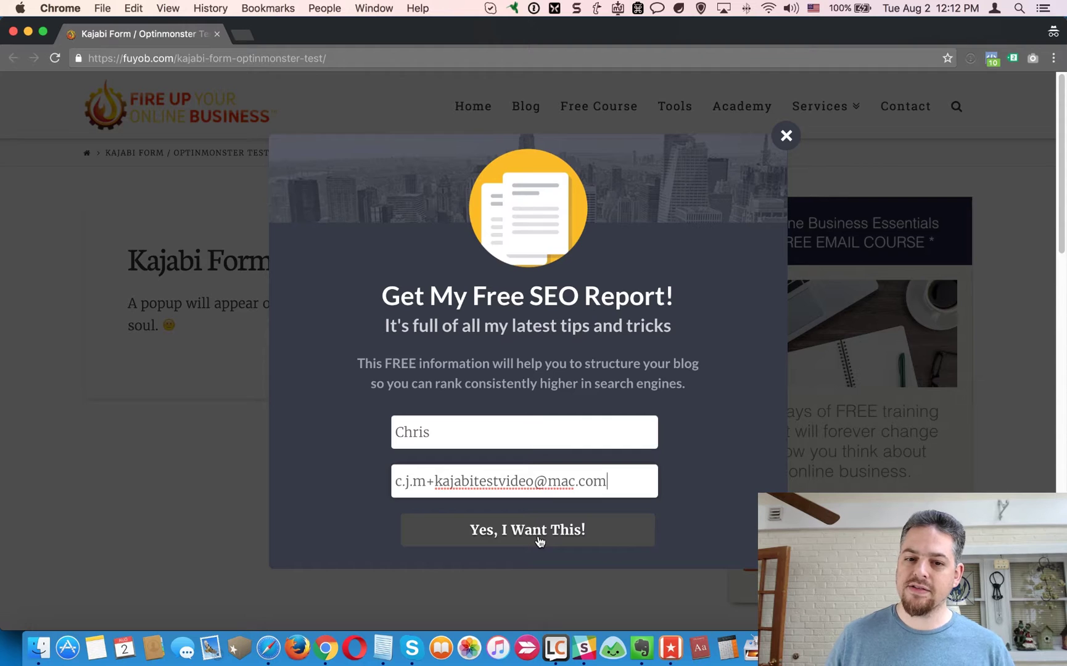
left_click(538, 541)
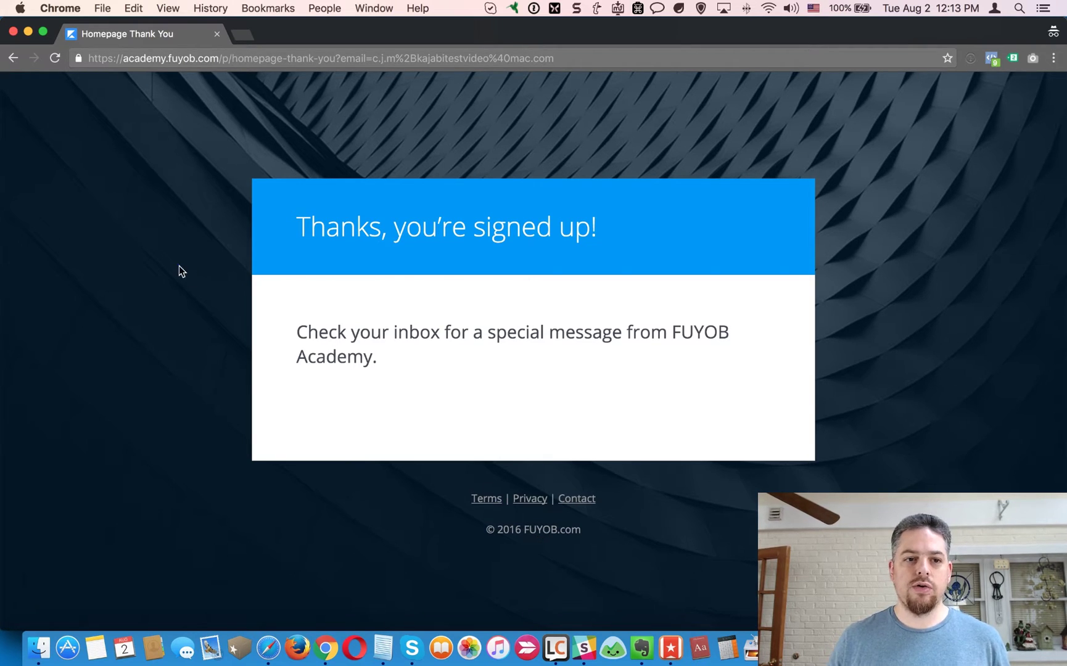
In Kajabi, find the new test email among Homepage Optin submissions, then open People.
left_click(13, 33)
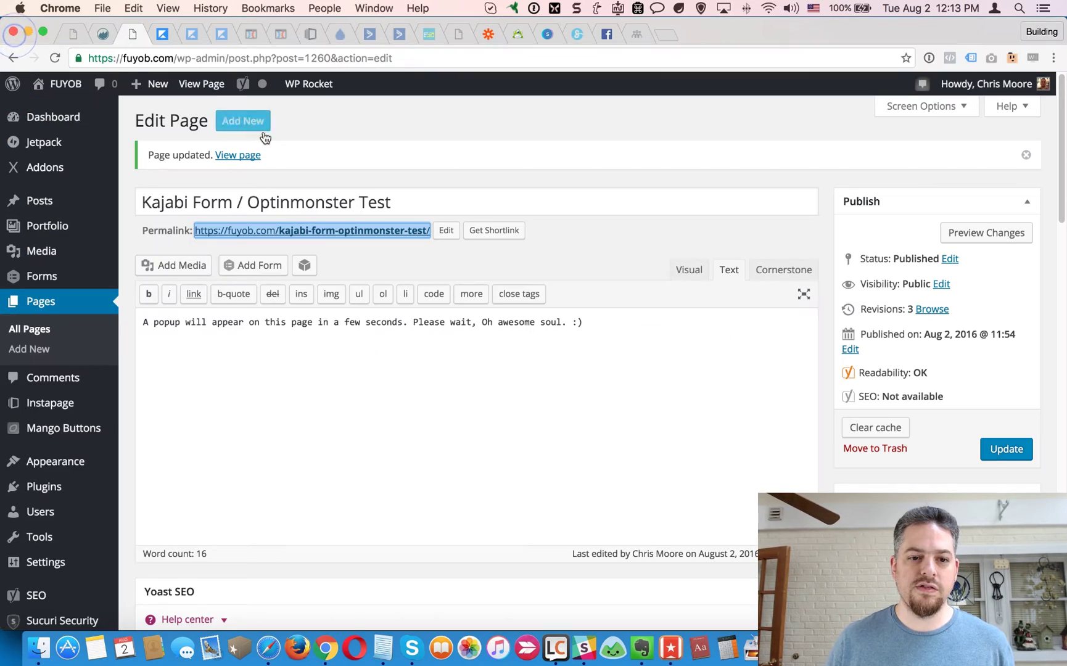
left_click(161, 34)
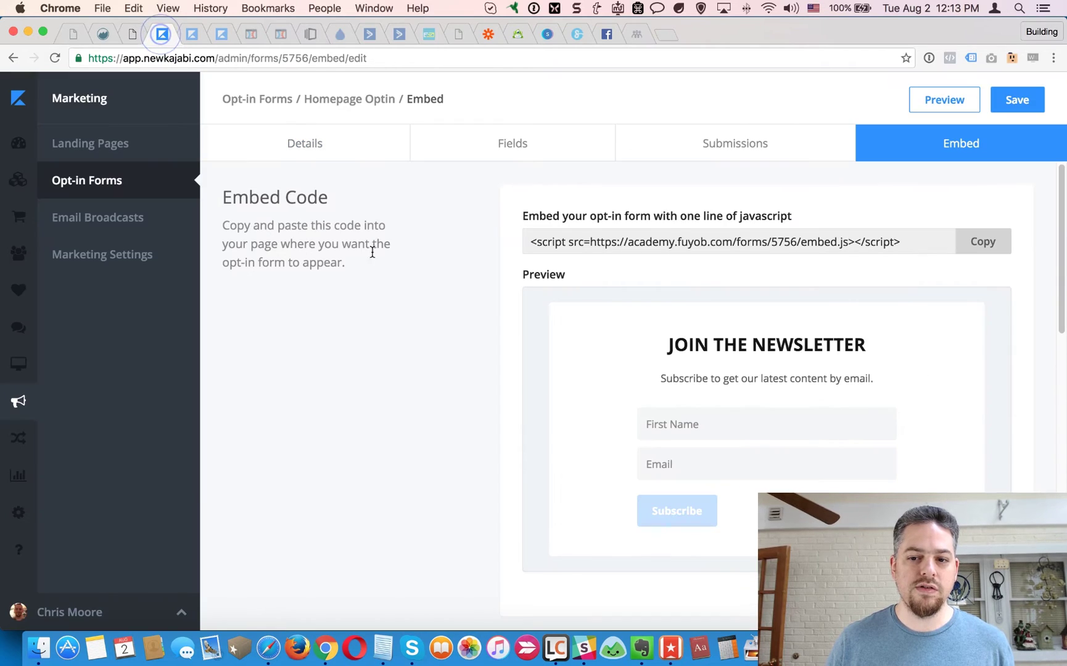
left_click(748, 145)
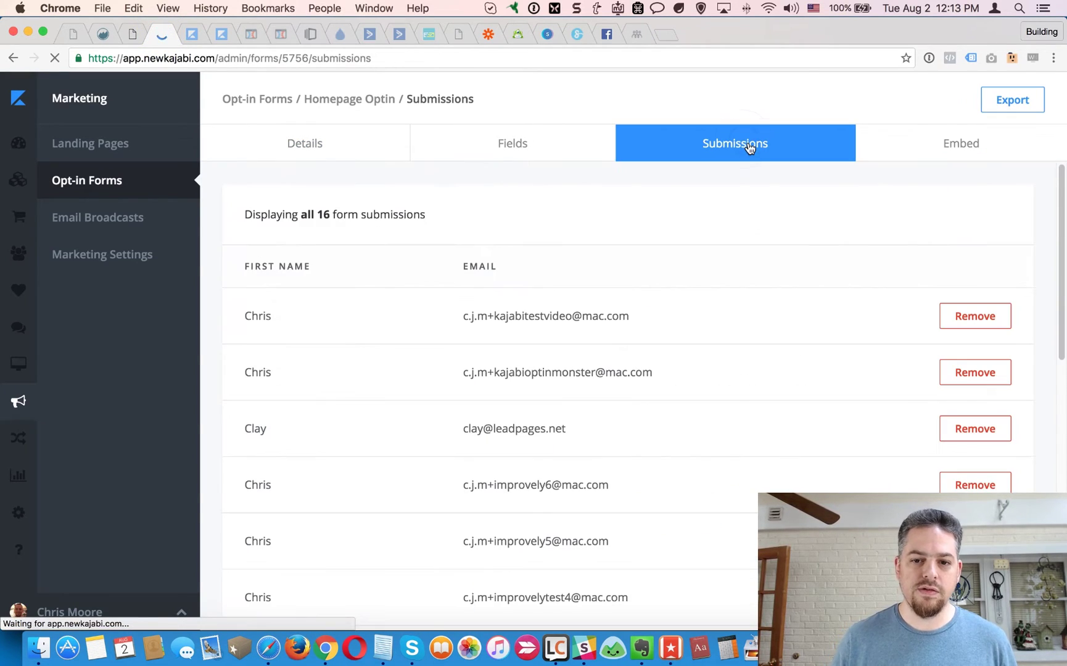
left_click_drag(465, 320, 640, 327)
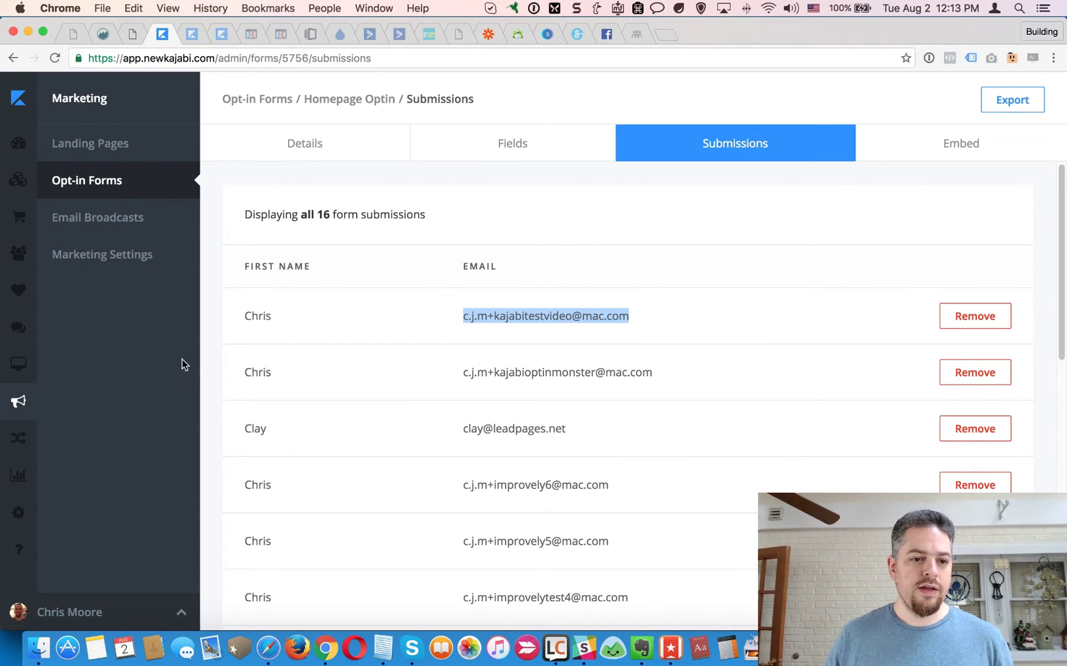
left_click(27, 263)
Open the newest contact's profile and highlight its 'Wants marketing emails? Yes' answer.
scroll(368, 367, "down", 2)
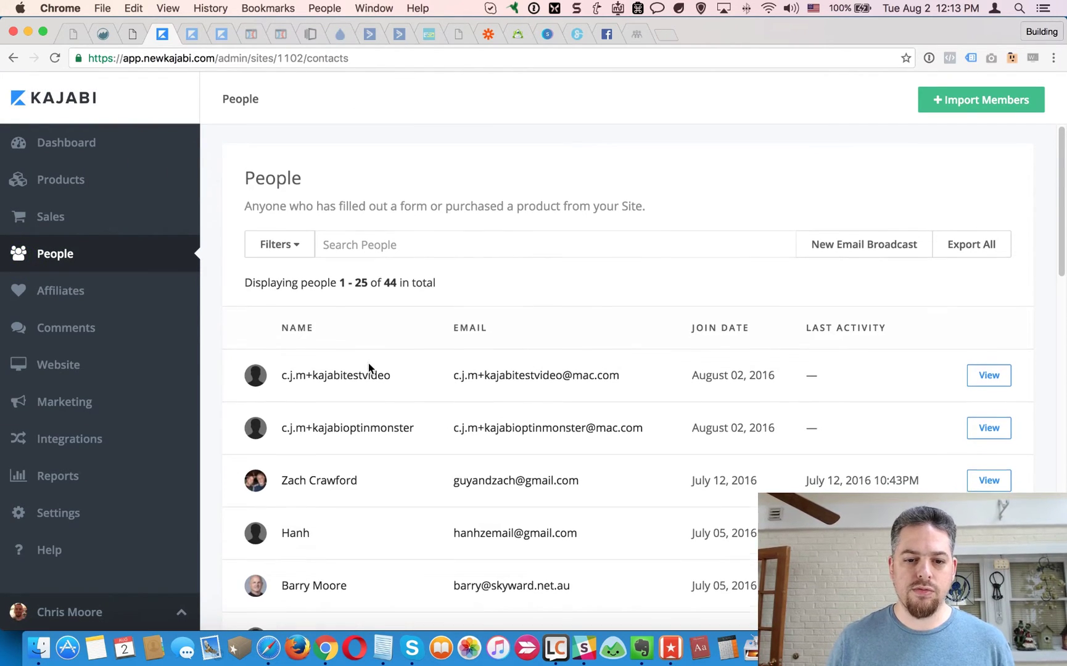
scroll(439, 441, "up", 2)
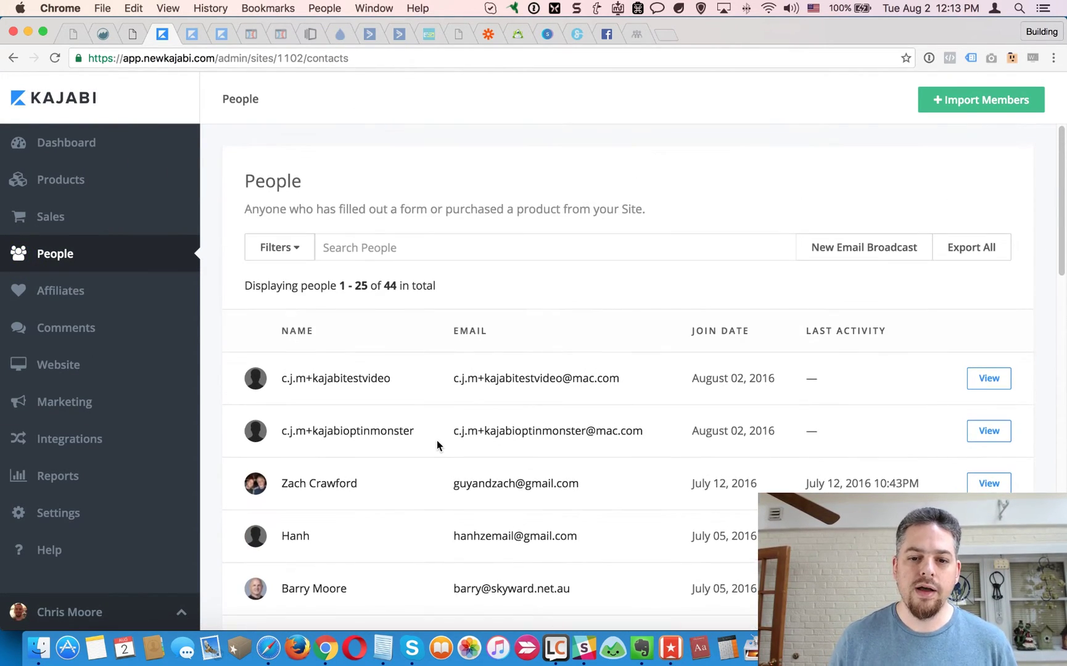
left_click(544, 385)
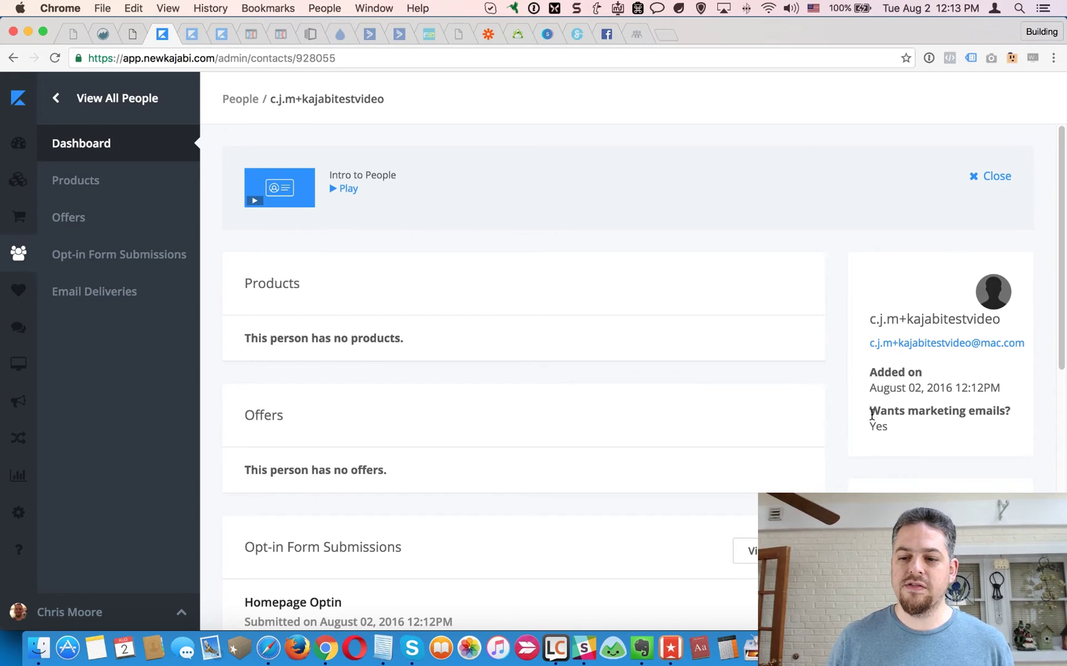
left_click_drag(872, 415, 906, 423)
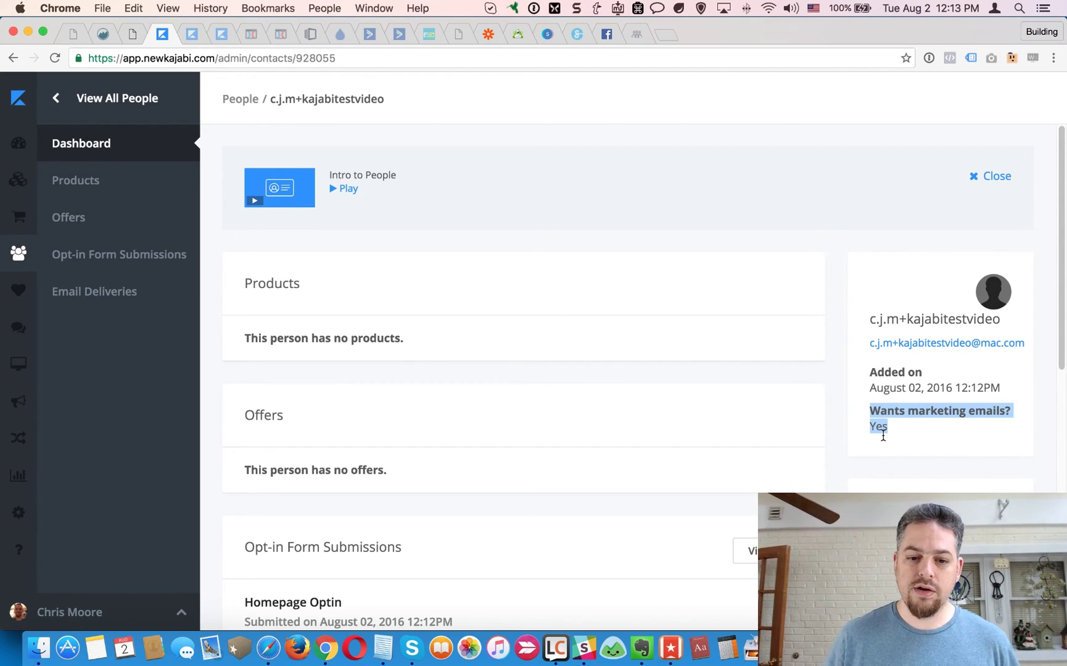
scroll(852, 440, "down", 1)
scroll(843, 461, "up", 1)
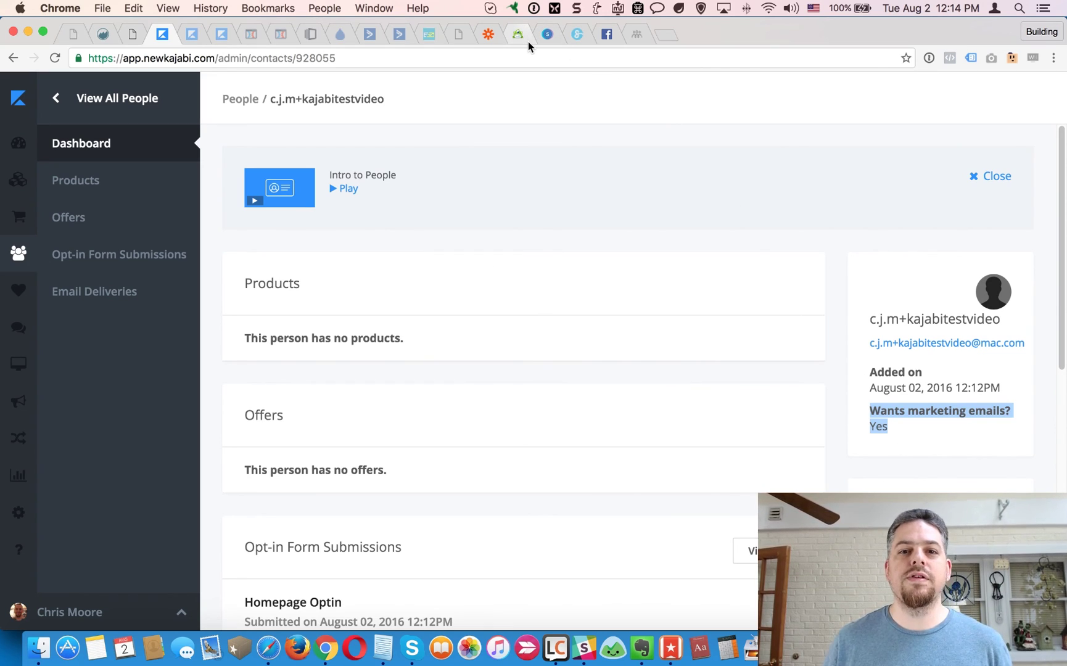
left_click_drag(871, 411, 908, 440)
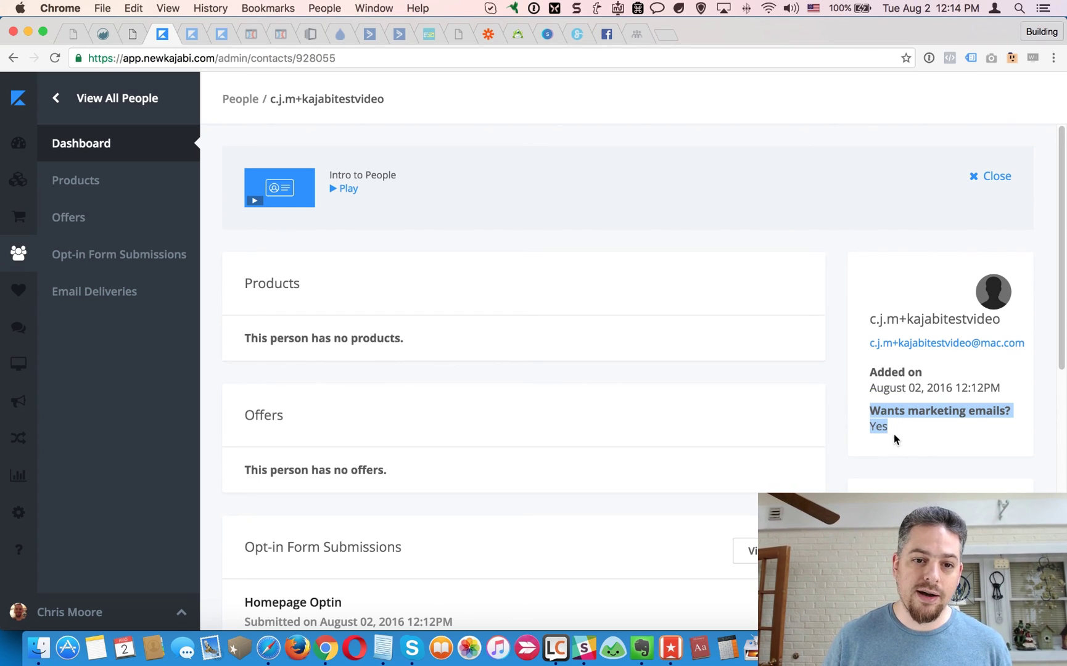